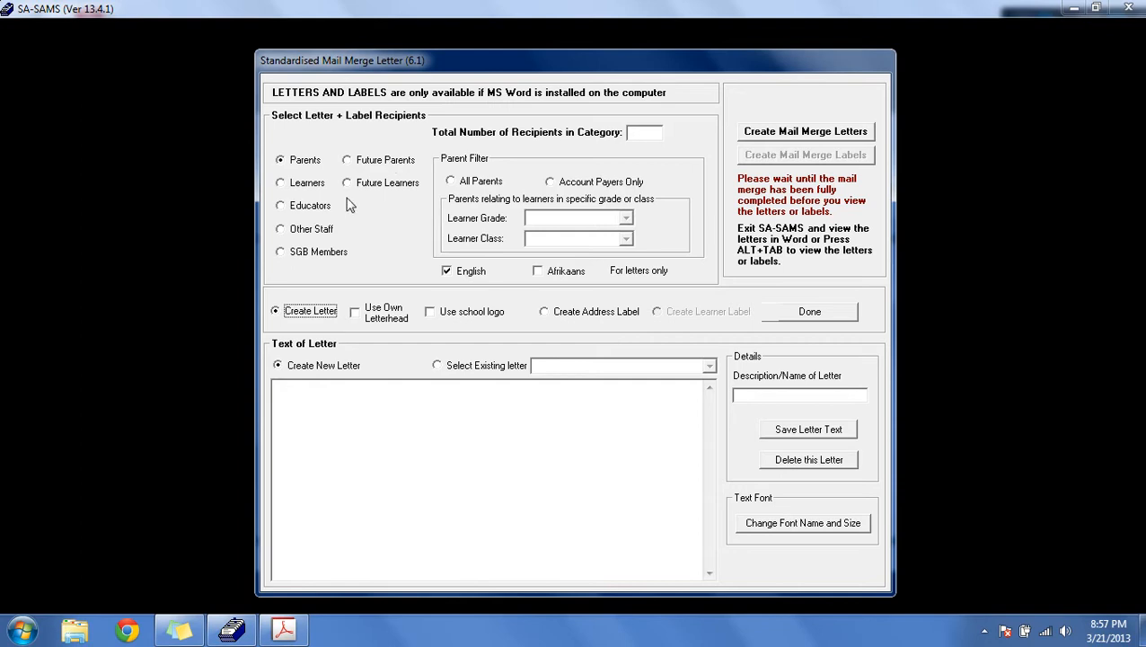
- Try out the recipient categories Learners, Educators, Future Parents, Future Learners, Other Staff and SGB Members
{"action": "left_click", "coordinate": [281, 184]}
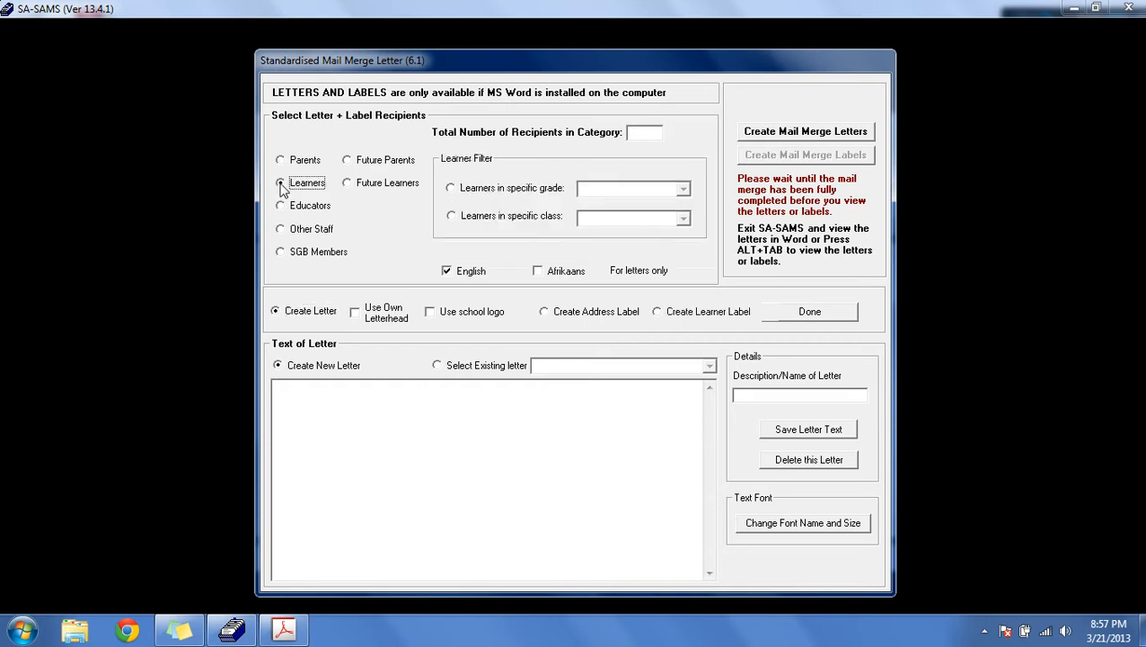
{"action": "left_click", "coordinate": [284, 207]}
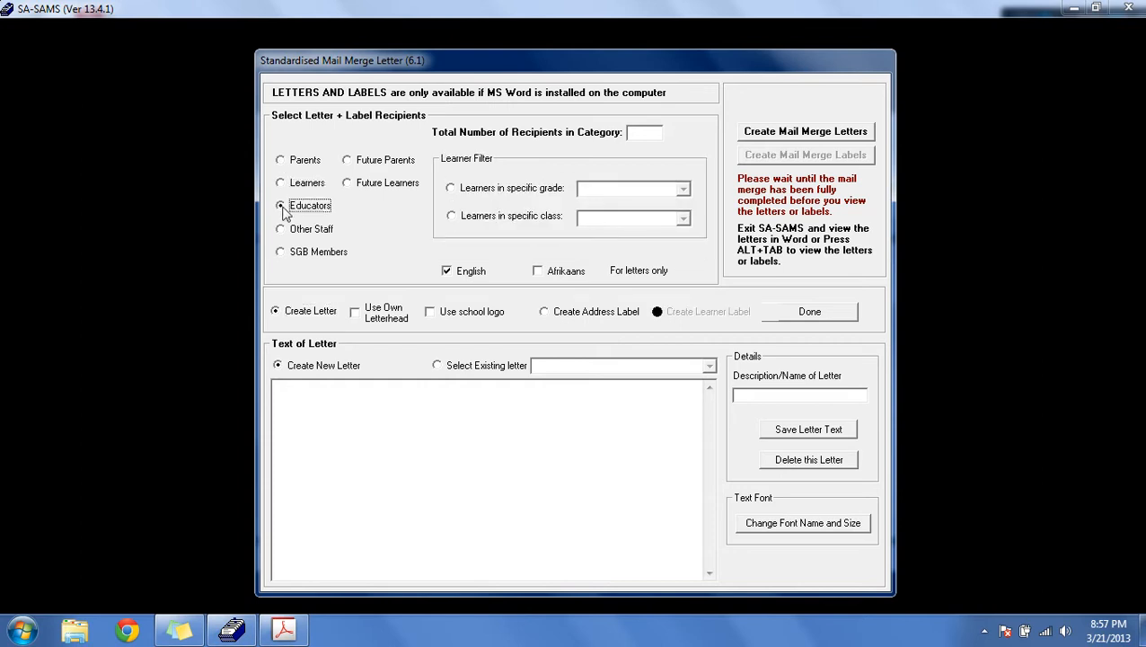
{"action": "left_click", "coordinate": [348, 162]}
{"action": "left_click", "coordinate": [348, 184]}
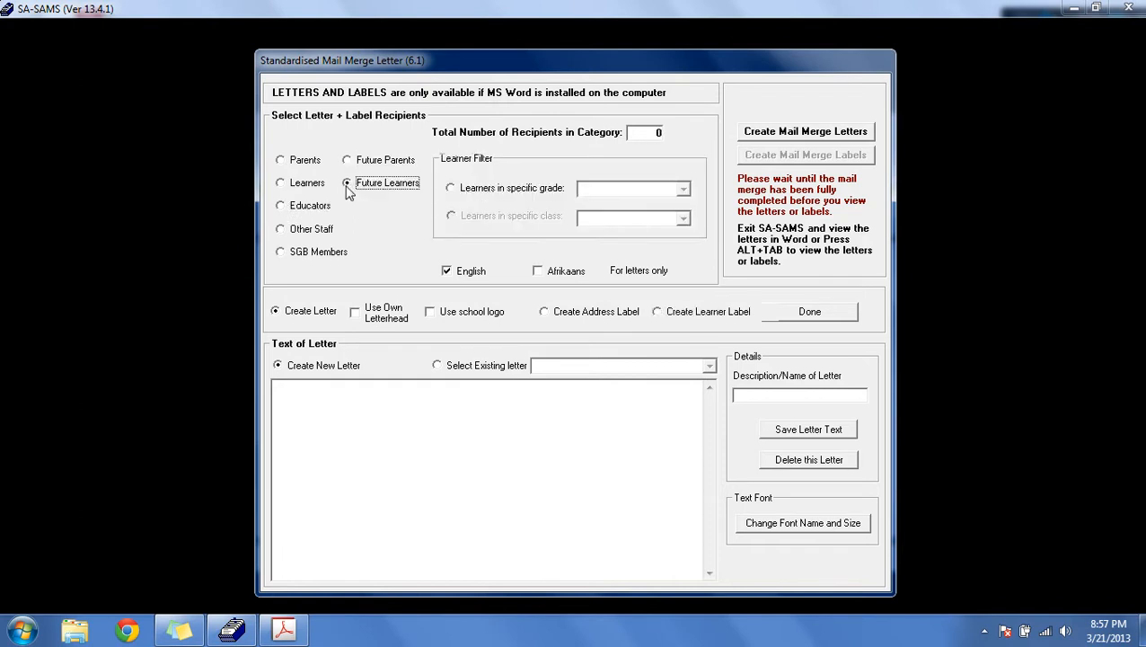
{"action": "left_click", "coordinate": [281, 230]}
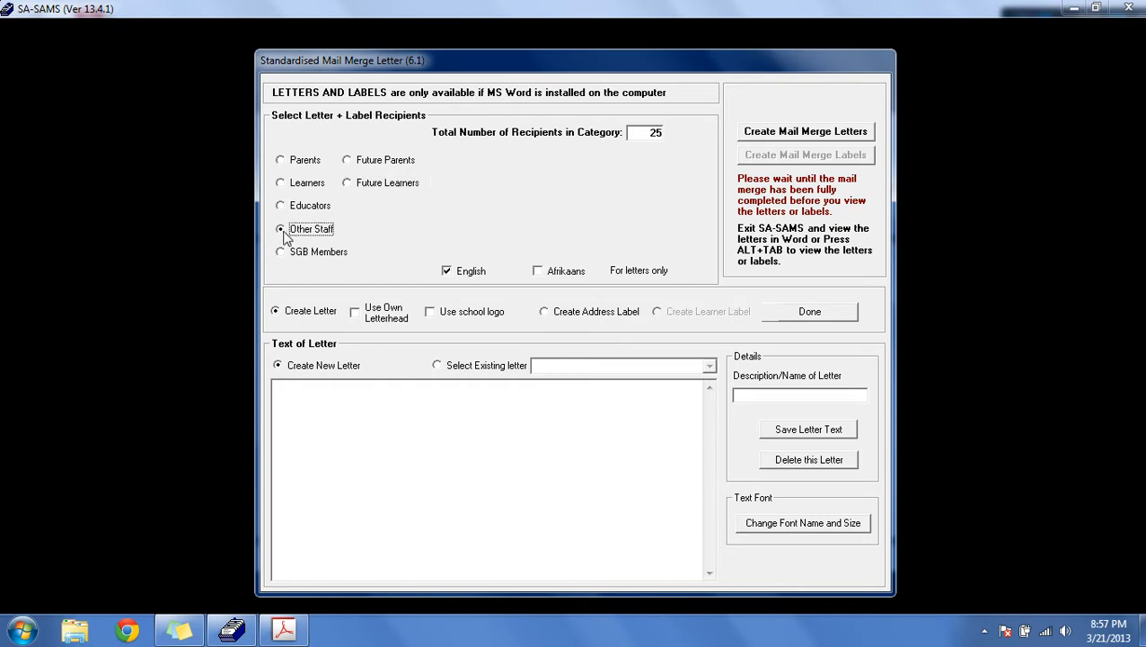
{"action": "left_click", "coordinate": [288, 252]}
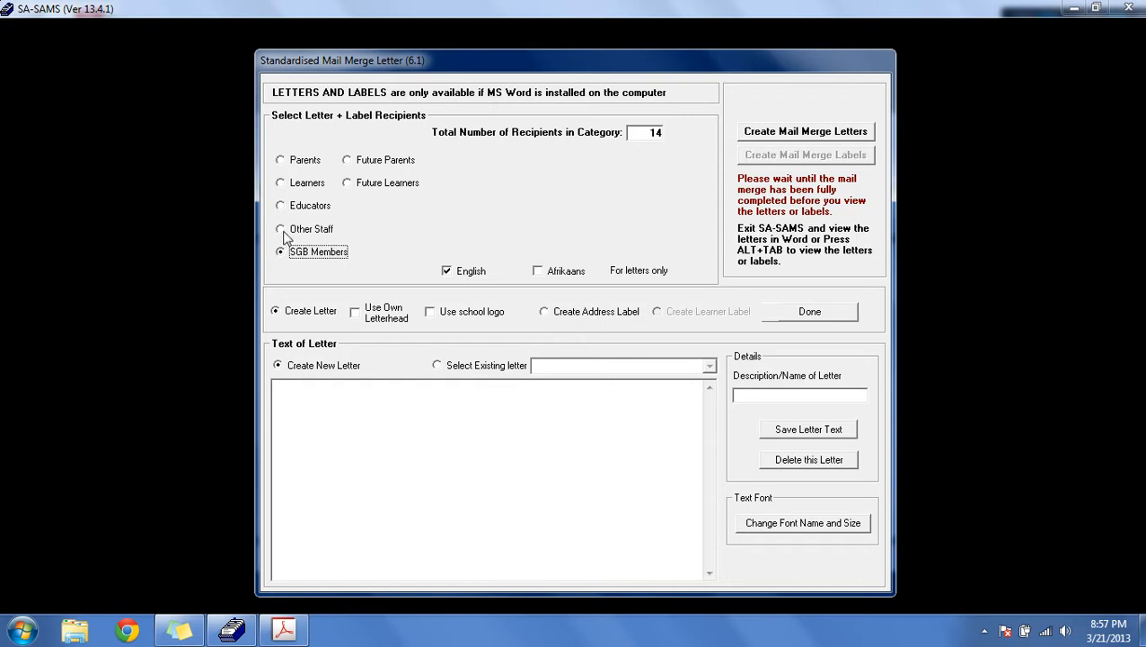
{"action": "left_click", "coordinate": [281, 229]}
{"action": "left_click", "coordinate": [281, 206]}
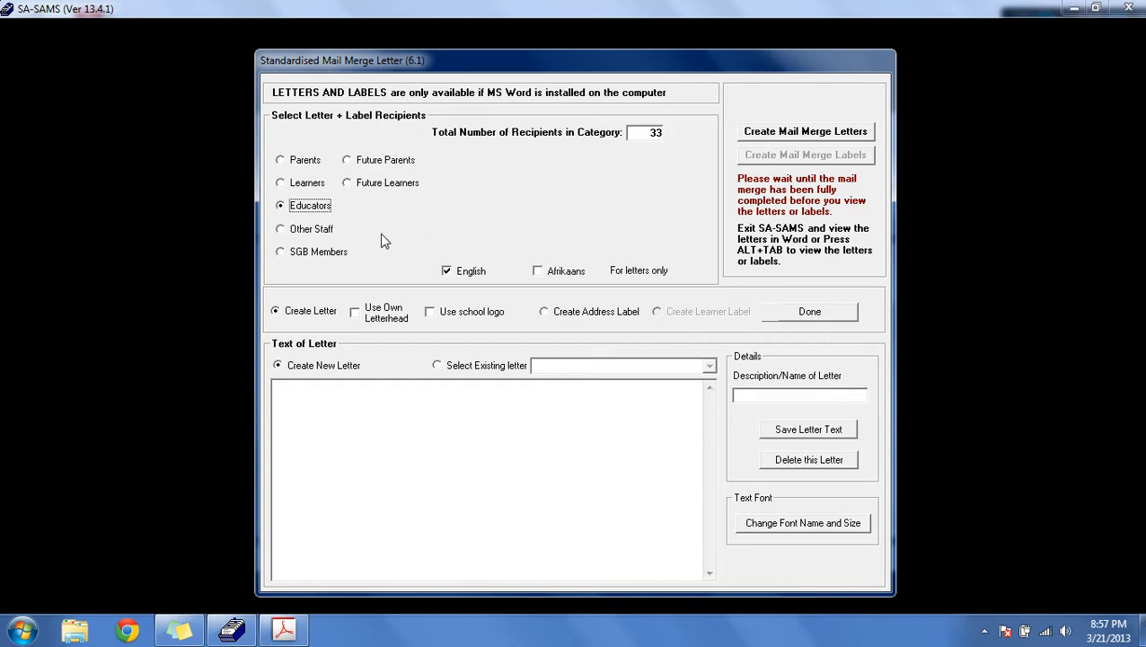
- Select Learners as recipients and filter them by Grade 9, then by a specific class
{"action": "left_click", "coordinate": [282, 186]}
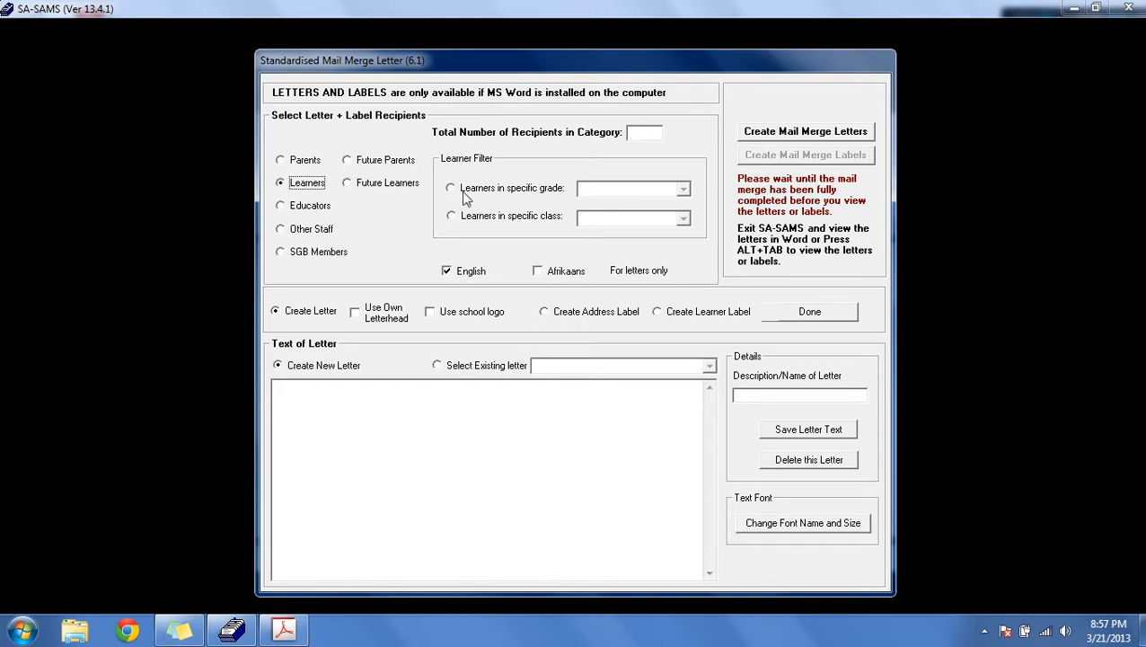
{"action": "left_click", "coordinate": [447, 192]}
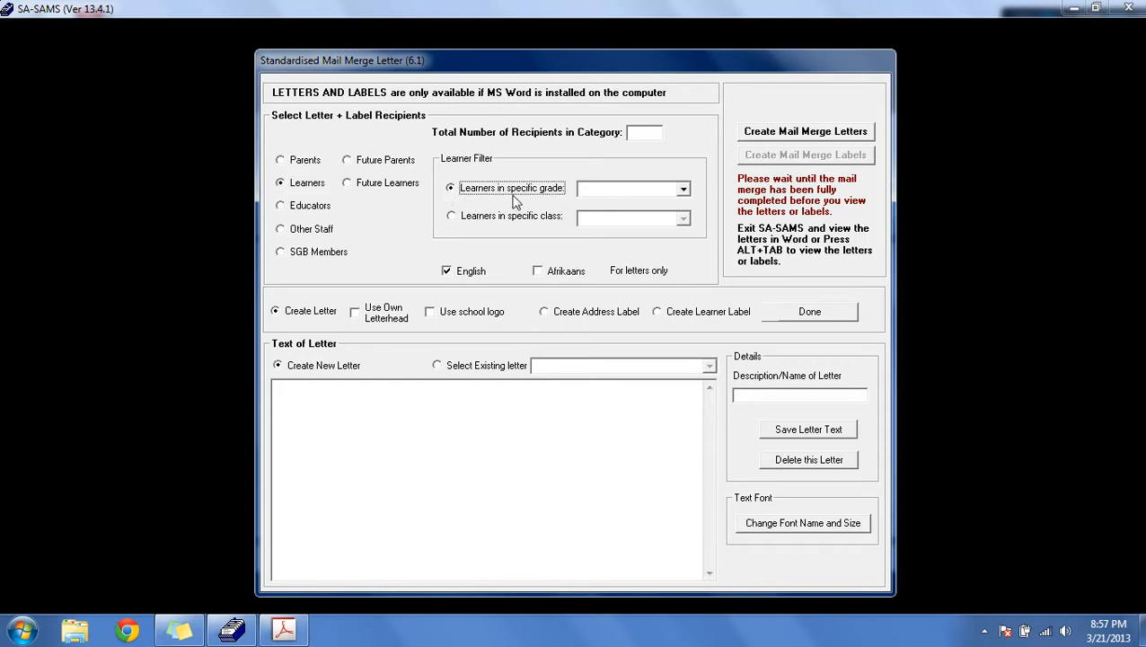
{"action": "left_click", "coordinate": [683, 190]}
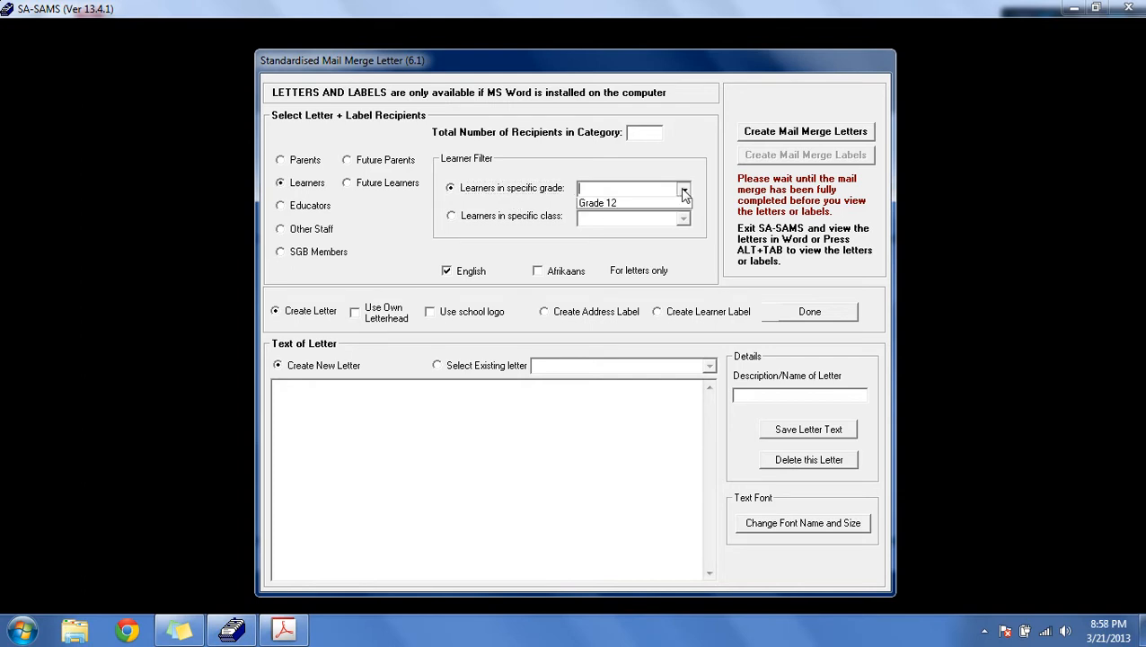
{"action": "left_click", "coordinate": [628, 220]}
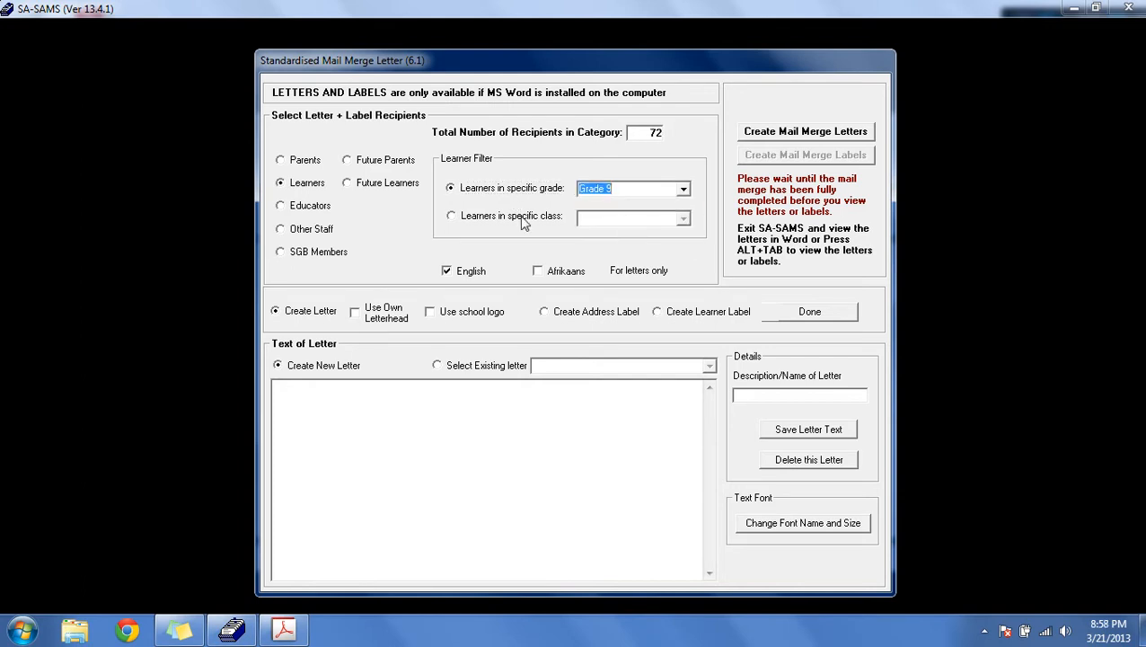
{"action": "left_click", "coordinate": [464, 221]}
{"action": "left_click", "coordinate": [686, 219]}
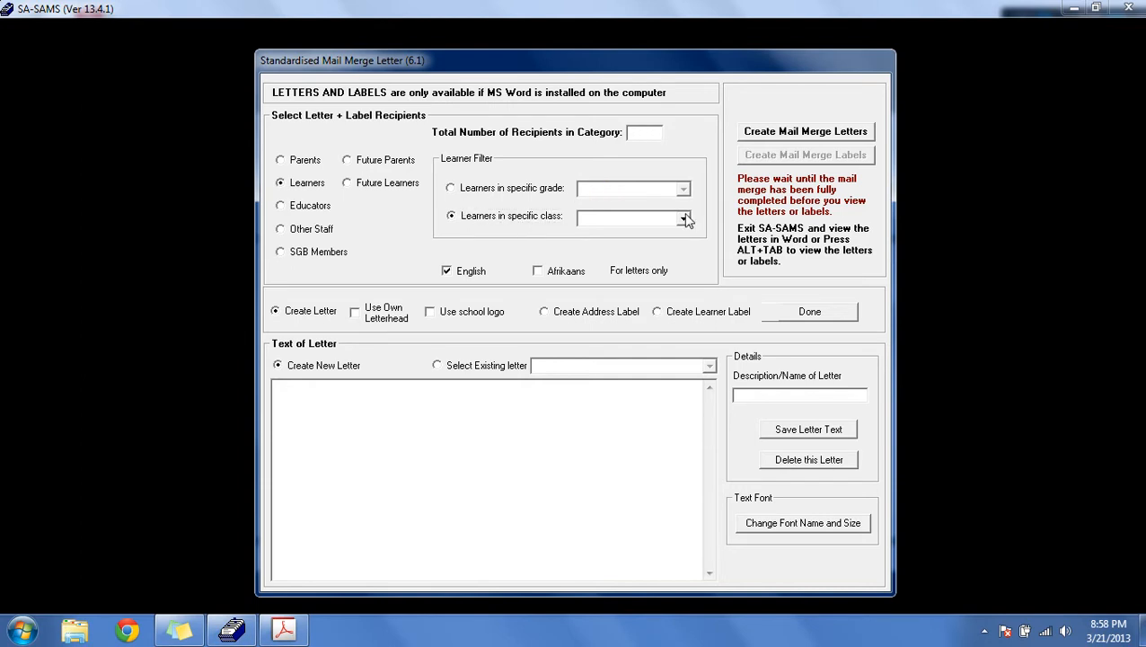
{"action": "left_click", "coordinate": [633, 268]}
- Select Parents as recipients, limited to account payers only with learners in Grade 8
{"action": "left_click", "coordinate": [282, 161]}
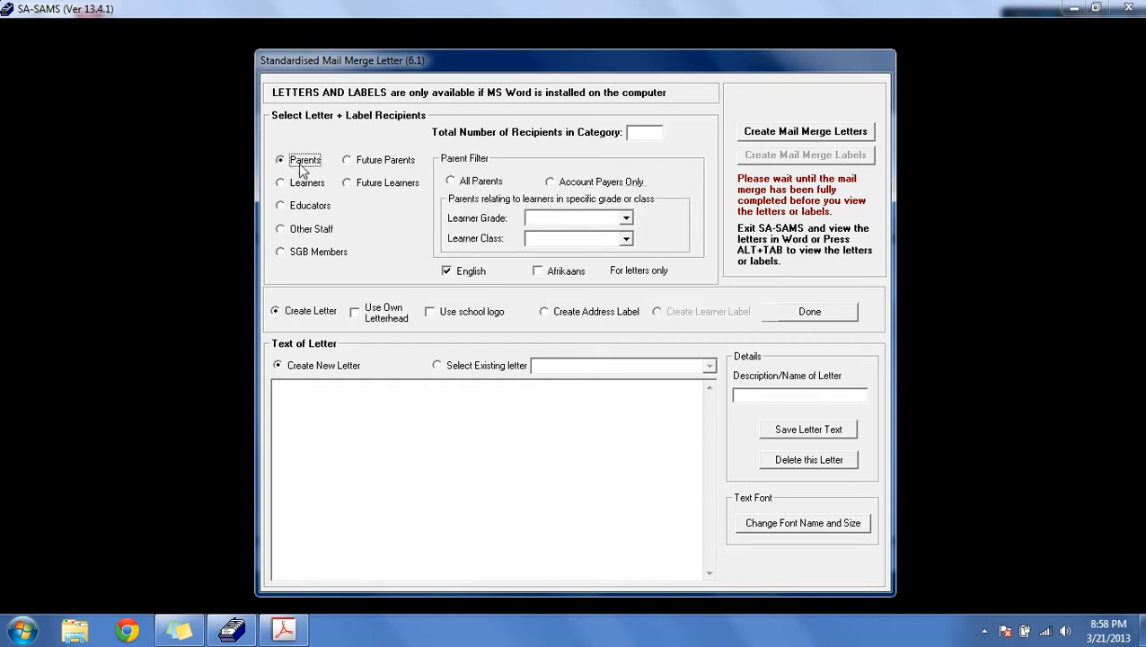
{"action": "left_click", "coordinate": [452, 183]}
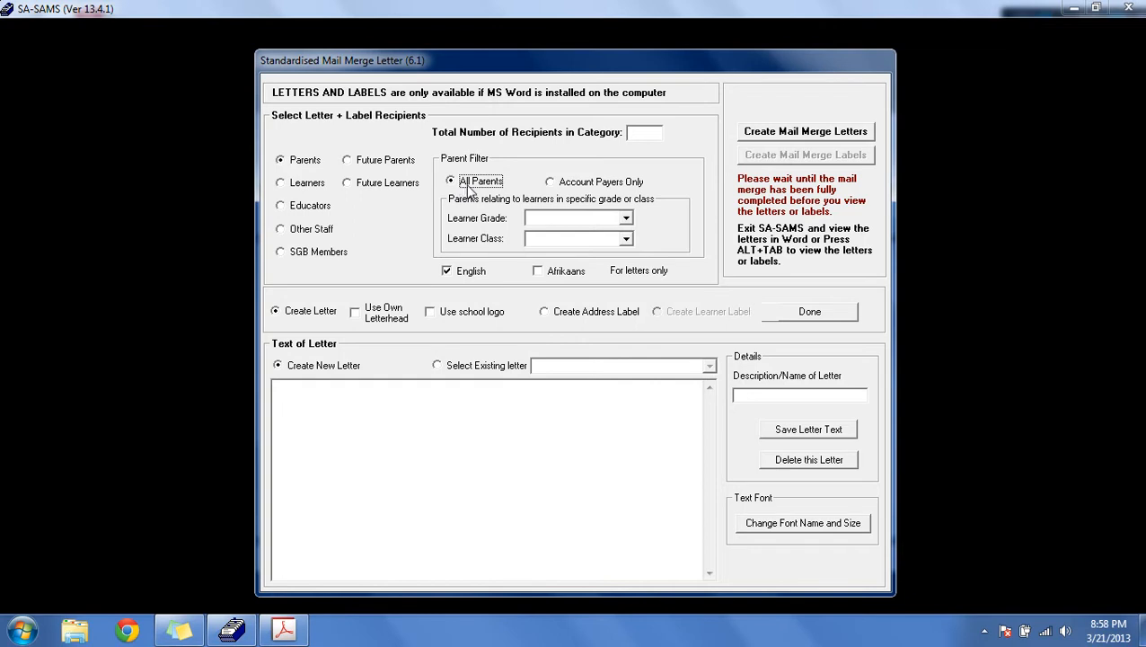
{"action": "left_click", "coordinate": [550, 183]}
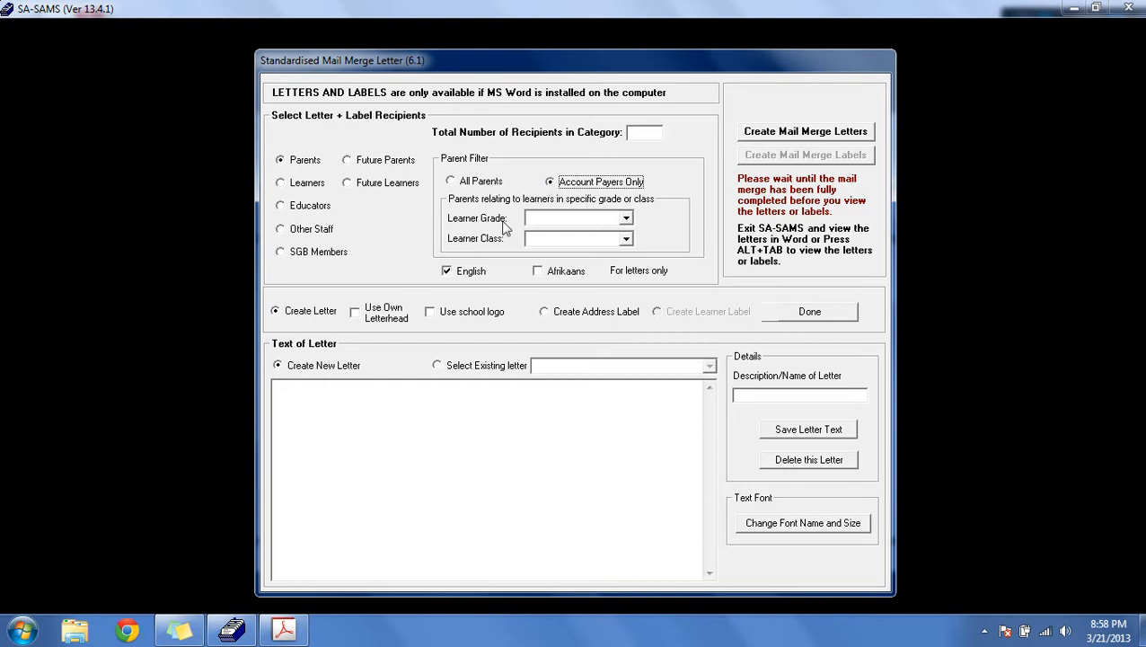
{"action": "left_click", "coordinate": [627, 220]}
{"action": "left_click", "coordinate": [593, 233]}
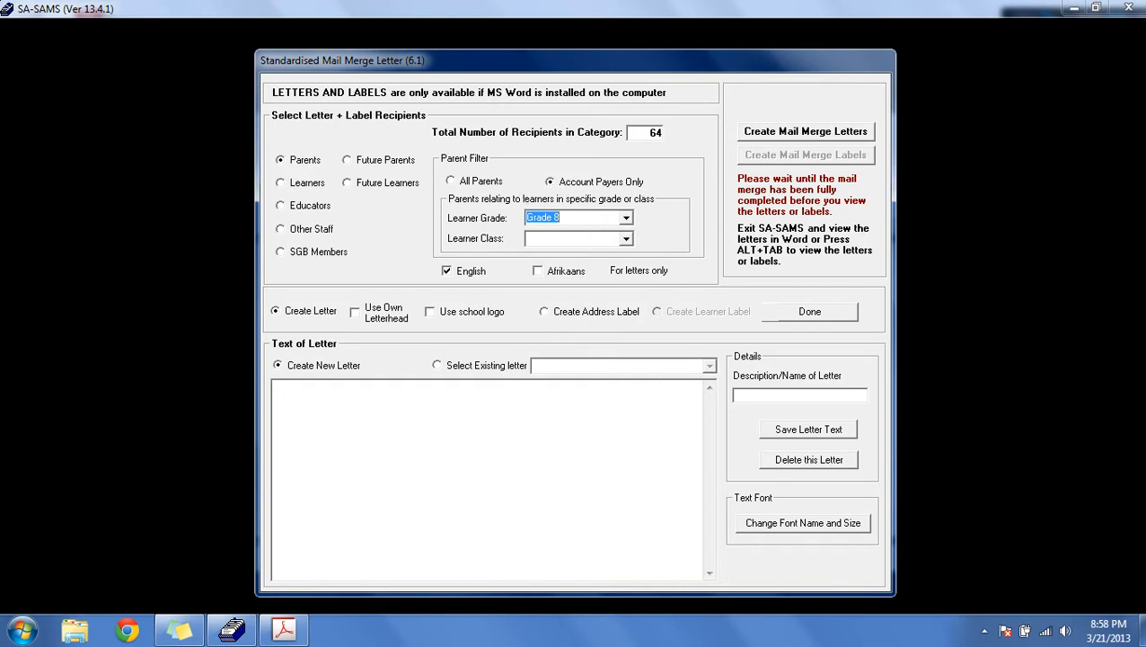
- Select future parents of Grade 9 learners and switch the letter language to Afrikaans and back to English
{"action": "left_click", "coordinate": [349, 161]}
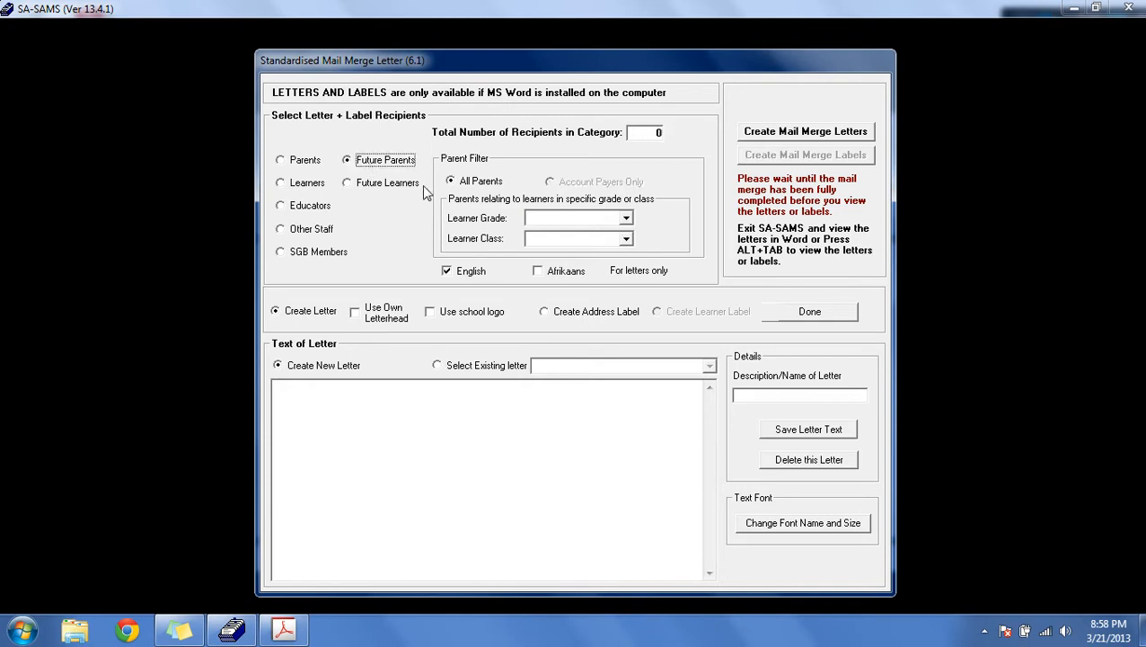
{"action": "left_click", "coordinate": [626, 219]}
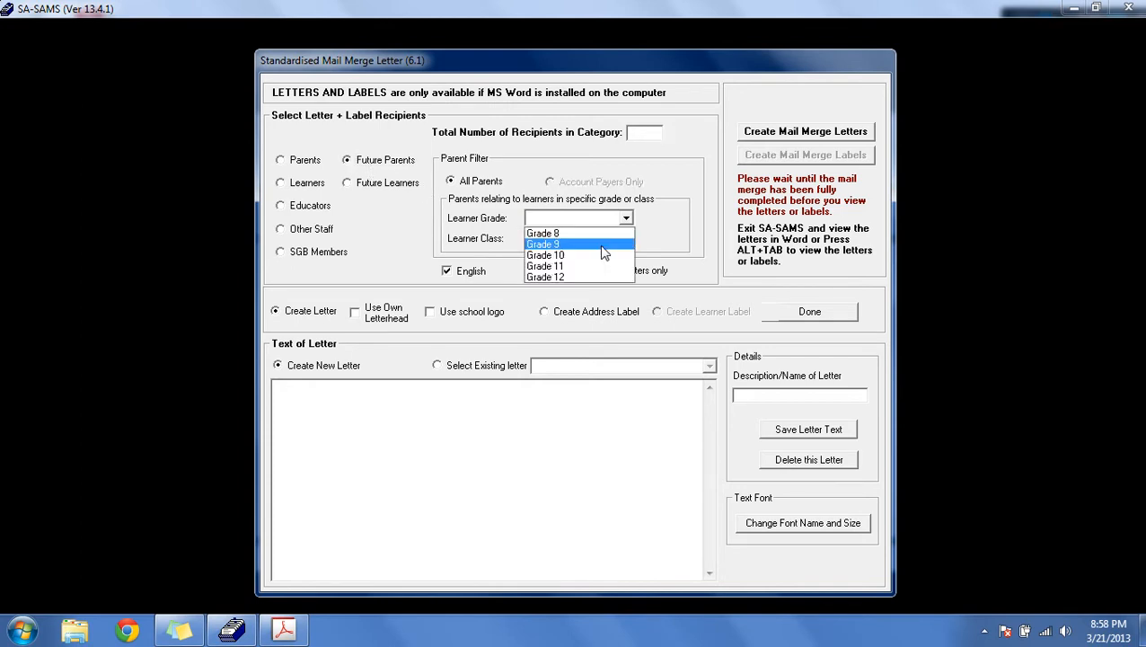
{"action": "left_click", "coordinate": [602, 245]}
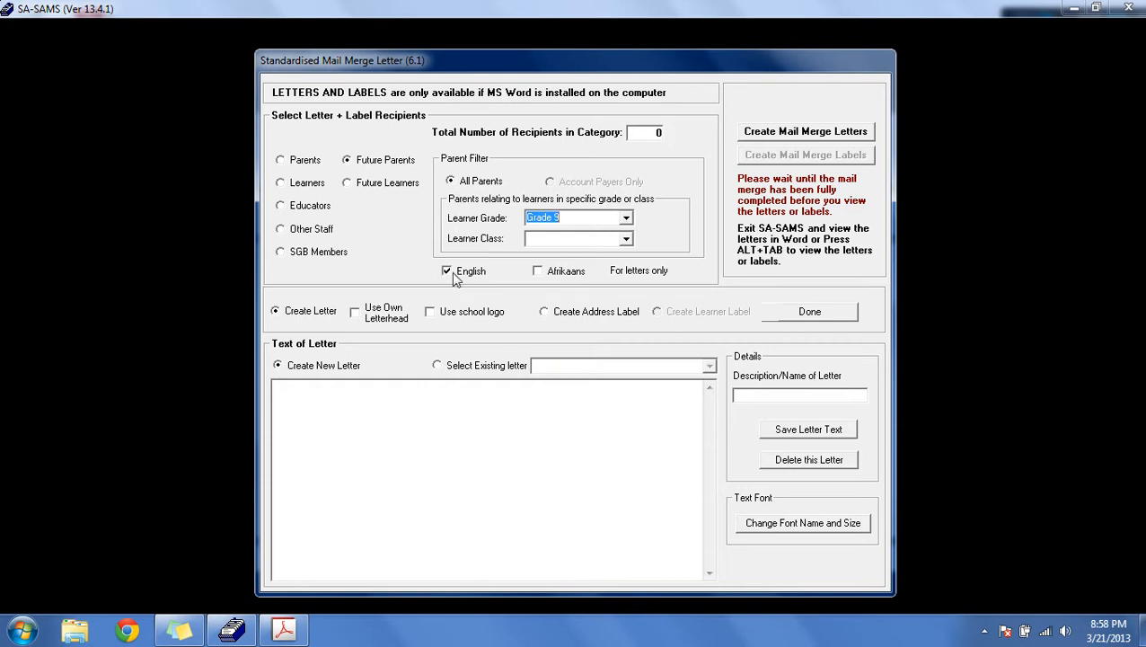
{"action": "left_click", "coordinate": [539, 273]}
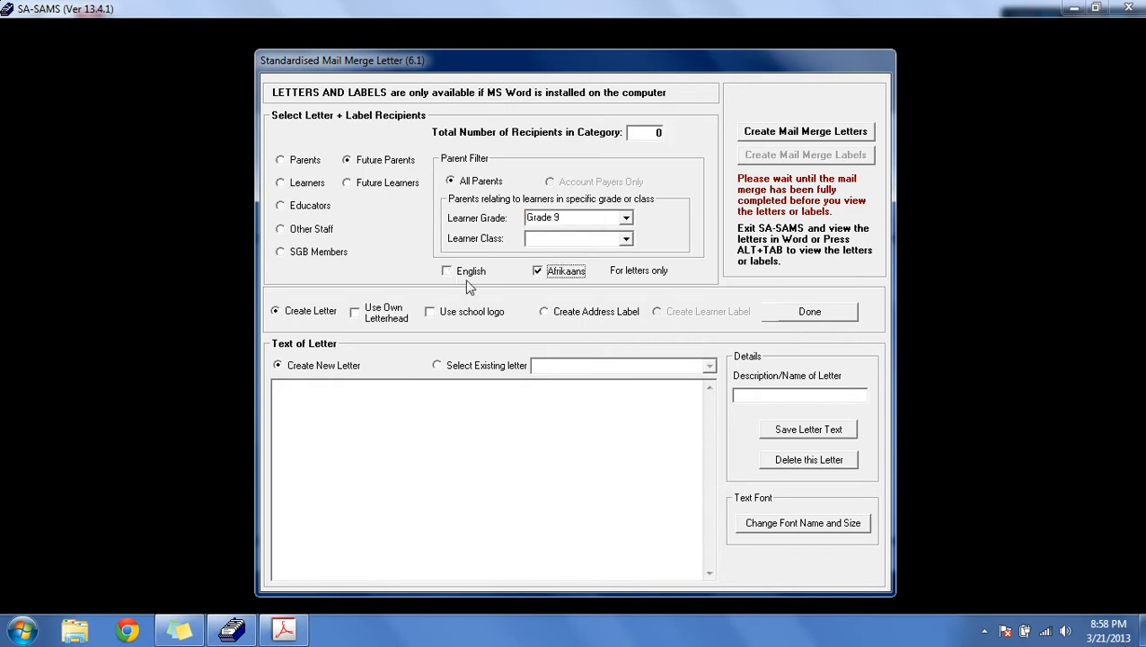
{"action": "left_click", "coordinate": [447, 273]}
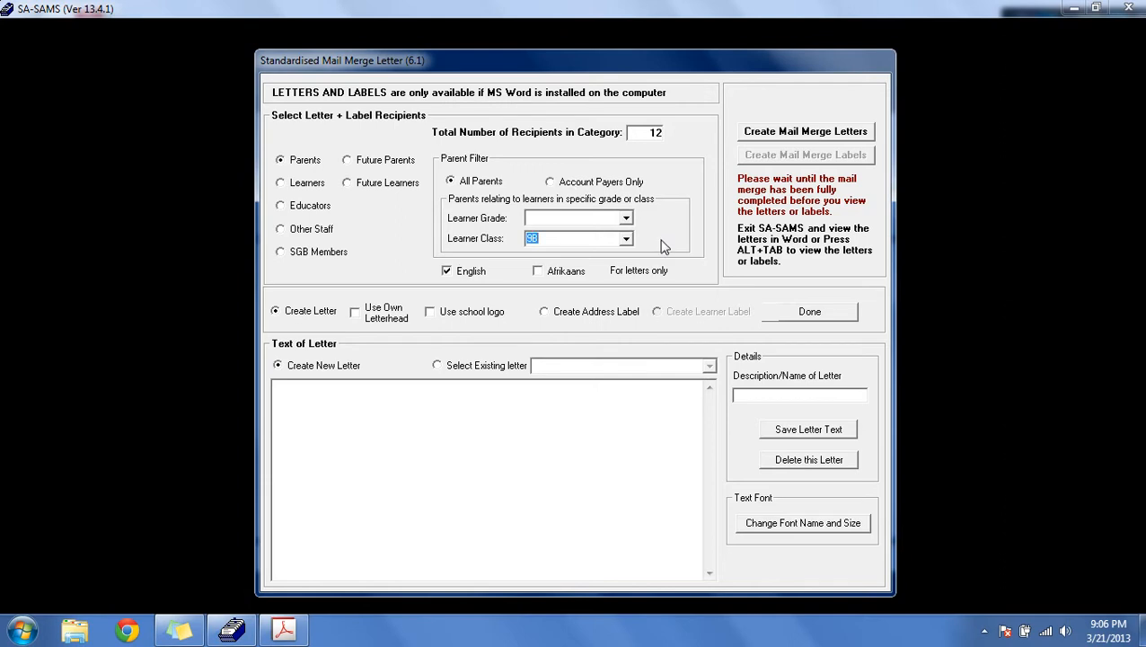
- Include the school logo on the letter
{"action": "left_click", "coordinate": [430, 311]}
{"action": "left_click", "coordinate": [430, 313]}
- Try to use the existing letter "Welcome to Grade 9" as the letter text
{"action": "left_click", "coordinate": [439, 366]}
{"action": "left_click", "coordinate": [709, 366]}
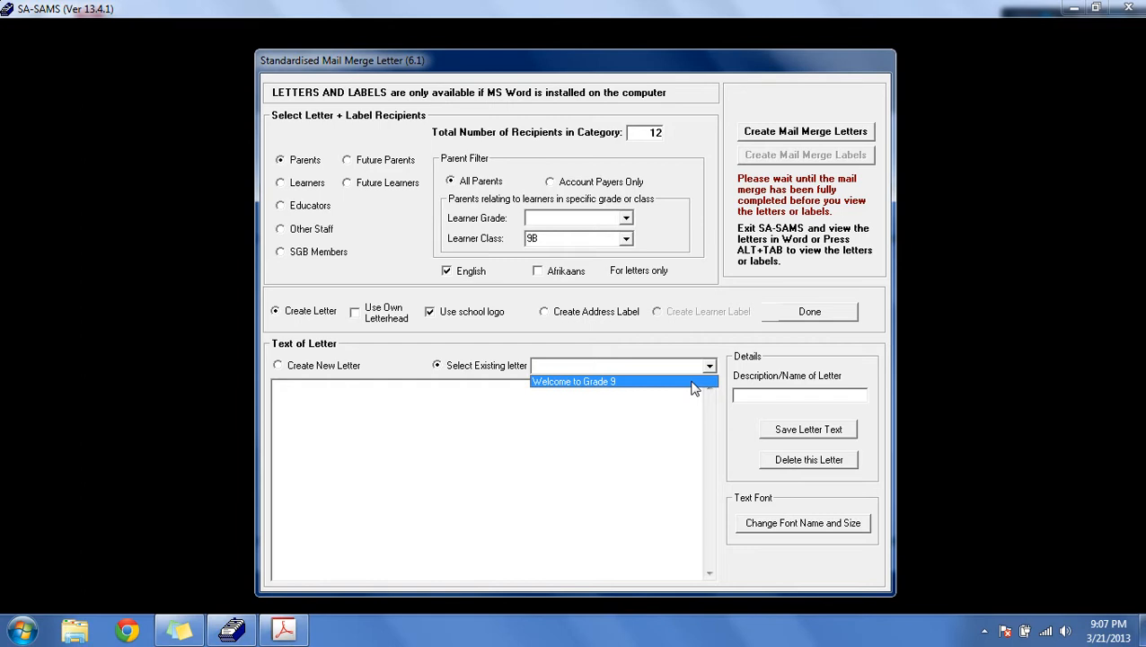
{"action": "left_click", "coordinate": [696, 384]}
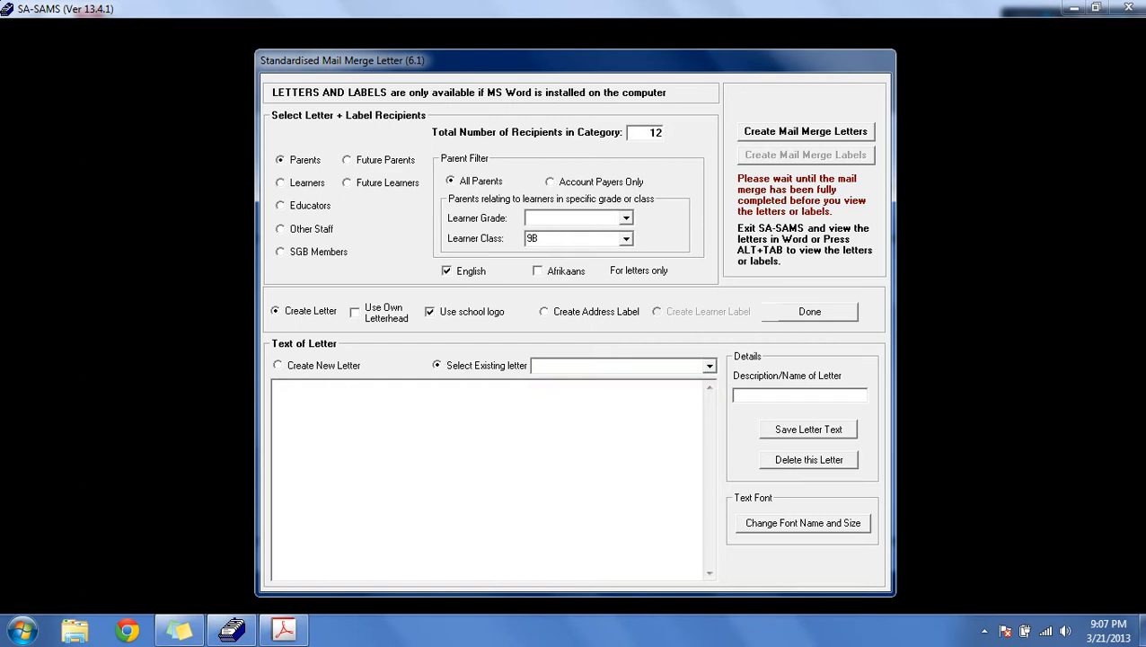
- Start a new letter and name it "Thank you"
{"action": "left_click", "coordinate": [277, 367]}
{"action": "left_click", "coordinate": [780, 395]}
{"action": "type", "text": "Th"}
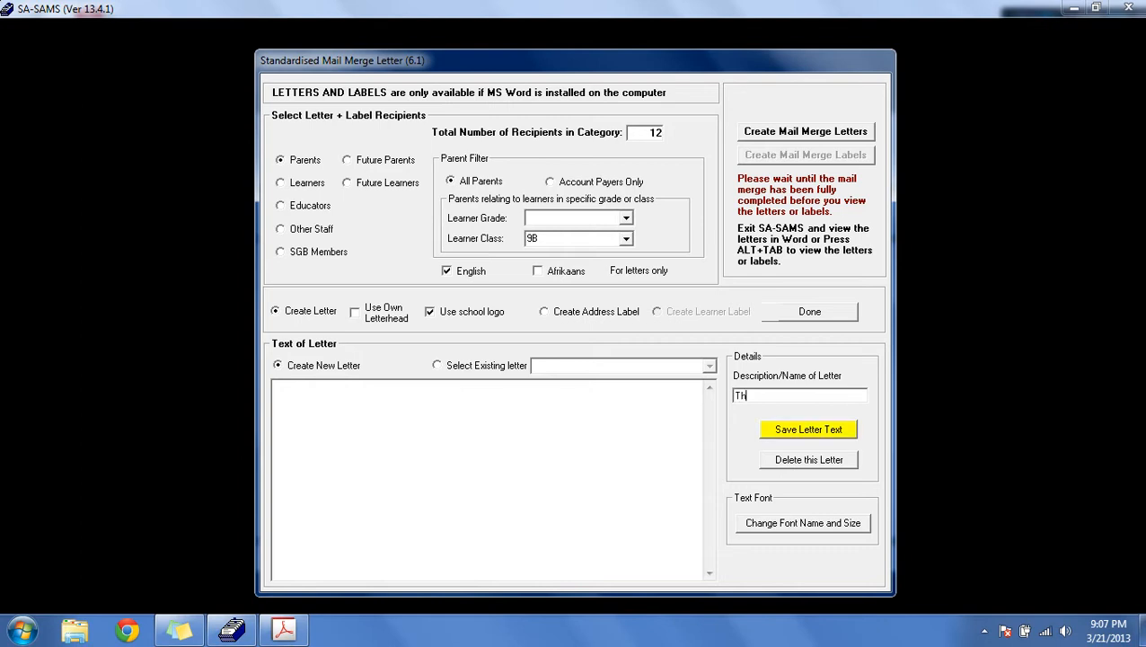
{"action": "type", "text": "ank you"}
{"action": "key", "text": "Tab"}
- Write "Dear Parents," and, after a blank line, "Thank you for all your hard work throughout this year.", and save the letter text
{"action": "type", "text": "Dear Par"}
{"action": "type", "text": "ents,  Thank you"}
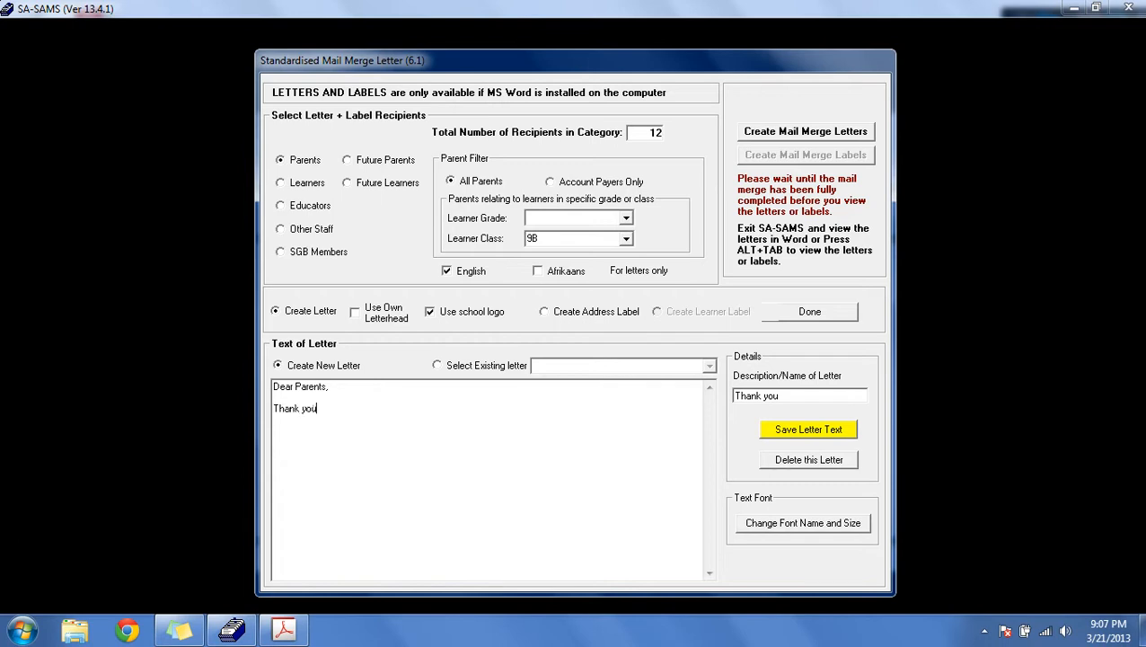
{"action": "type", "text": " for"}
{"action": "type", "text": " all your"}
{"action": "type", "text": " hard "}
{"action": "type", "text": "work"}
{"action": "type", "text": " thr"}
{"action": "type", "text": "oughout"}
{"action": "type", "text": " this y"}
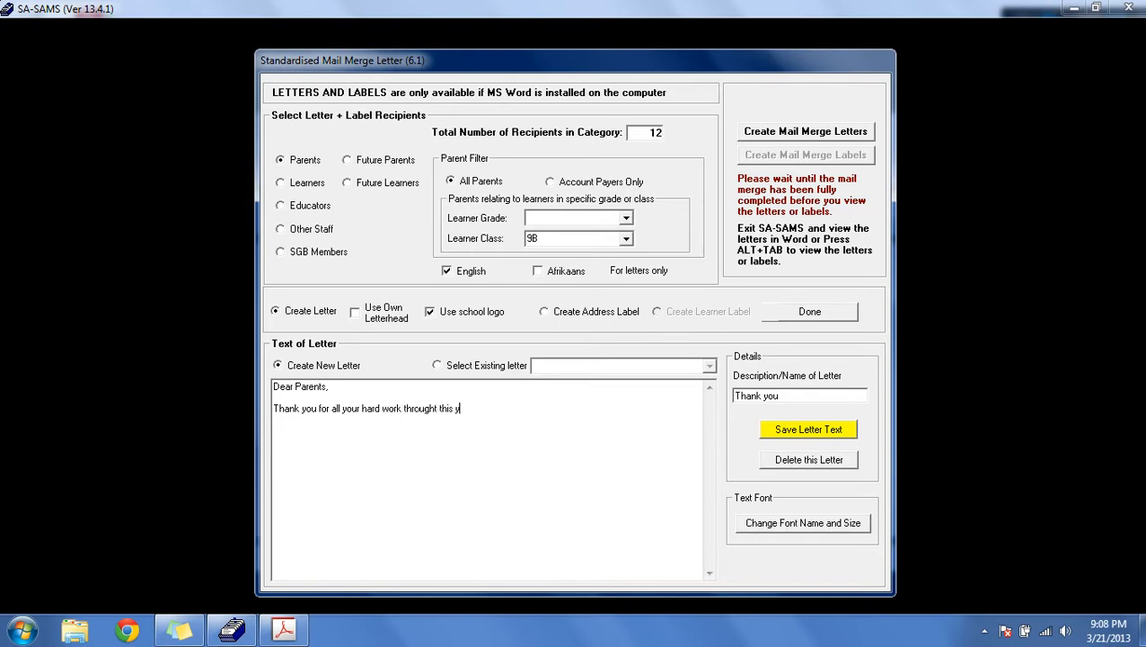
{"action": "type", "text": "ear."}
{"action": "left_click", "coordinate": [795, 429]}
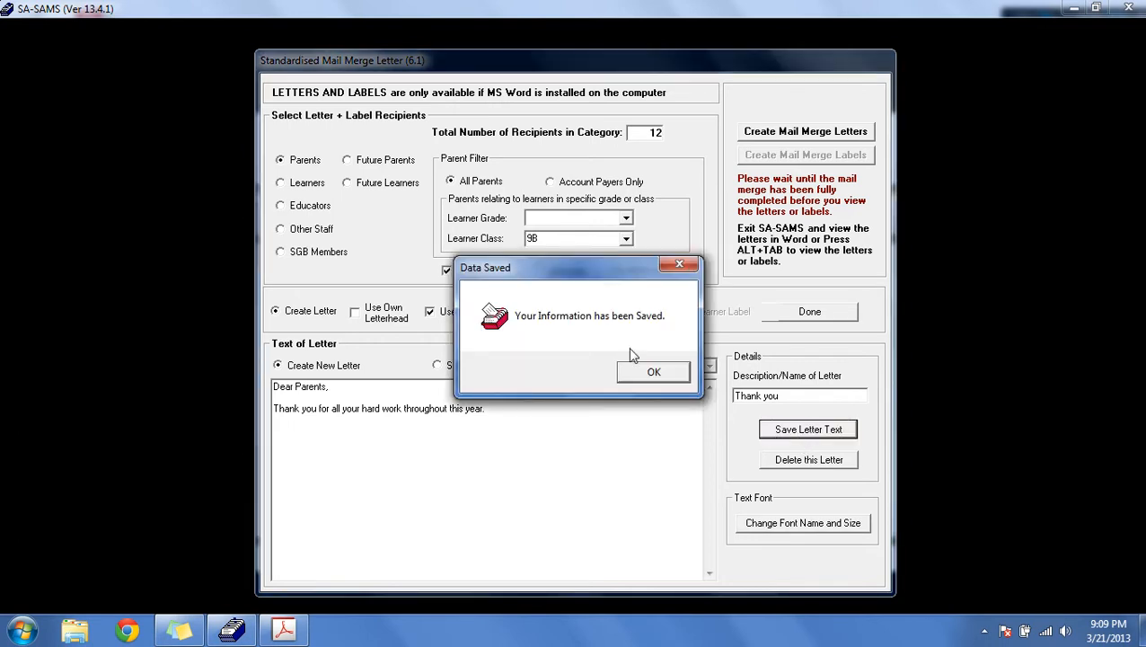
{"action": "left_click", "coordinate": [638, 380]}
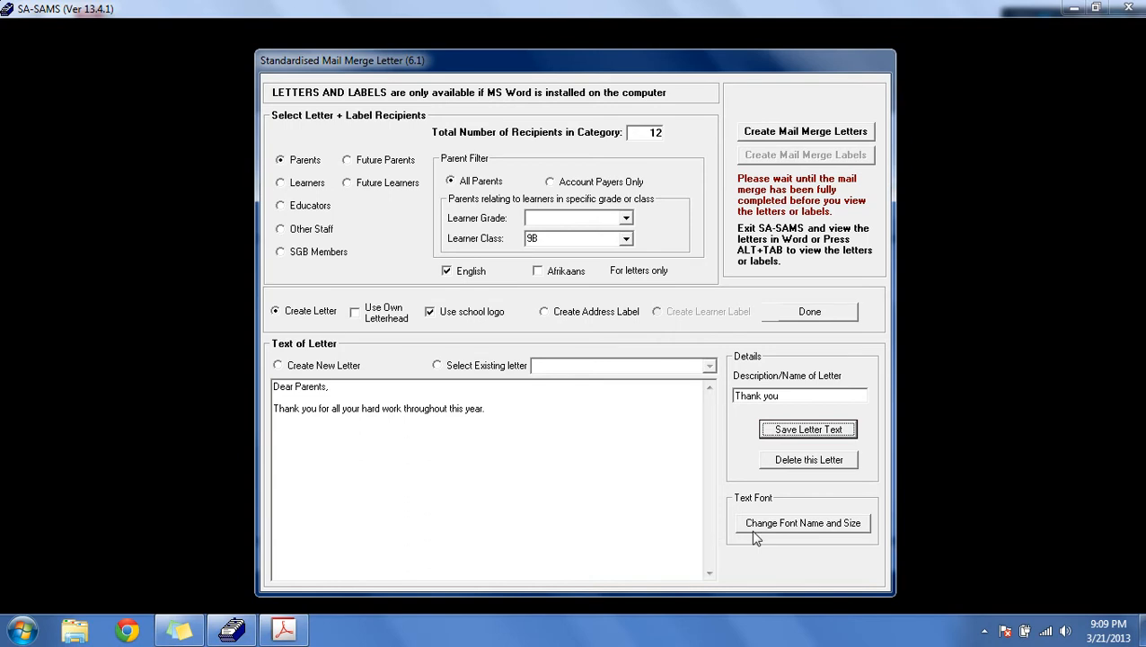
- Set the letter's font to Arial, Regular style, size 11
{"action": "left_click", "coordinate": [801, 535]}
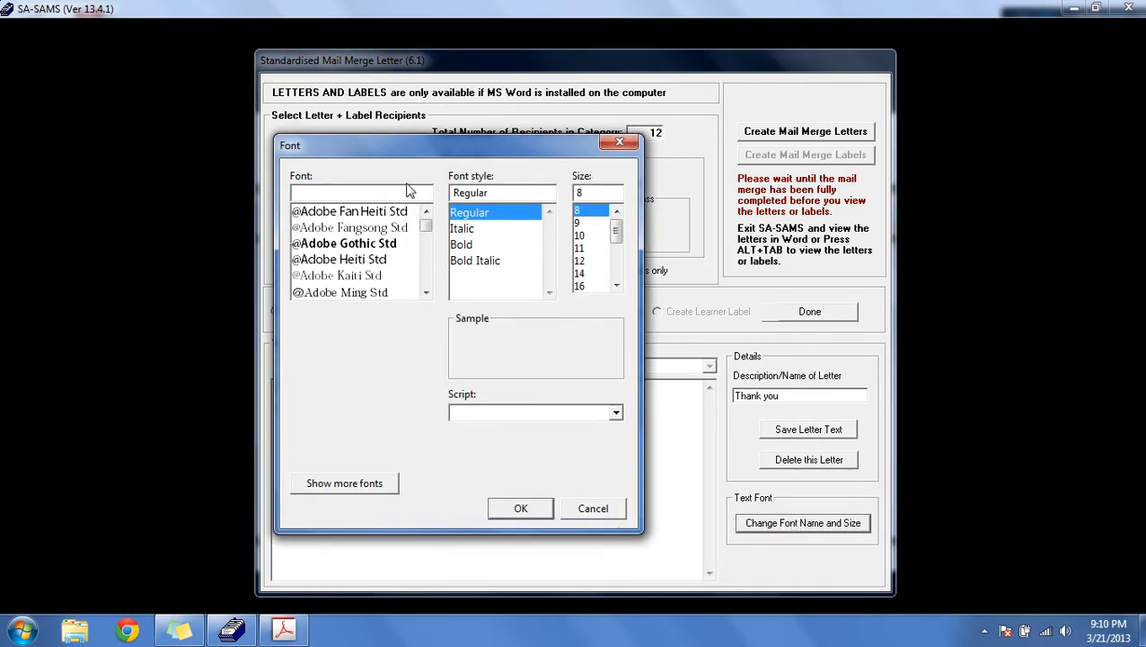
{"action": "left_click_drag", "start_coordinate": [427, 230], "coordinate": [432, 251]}
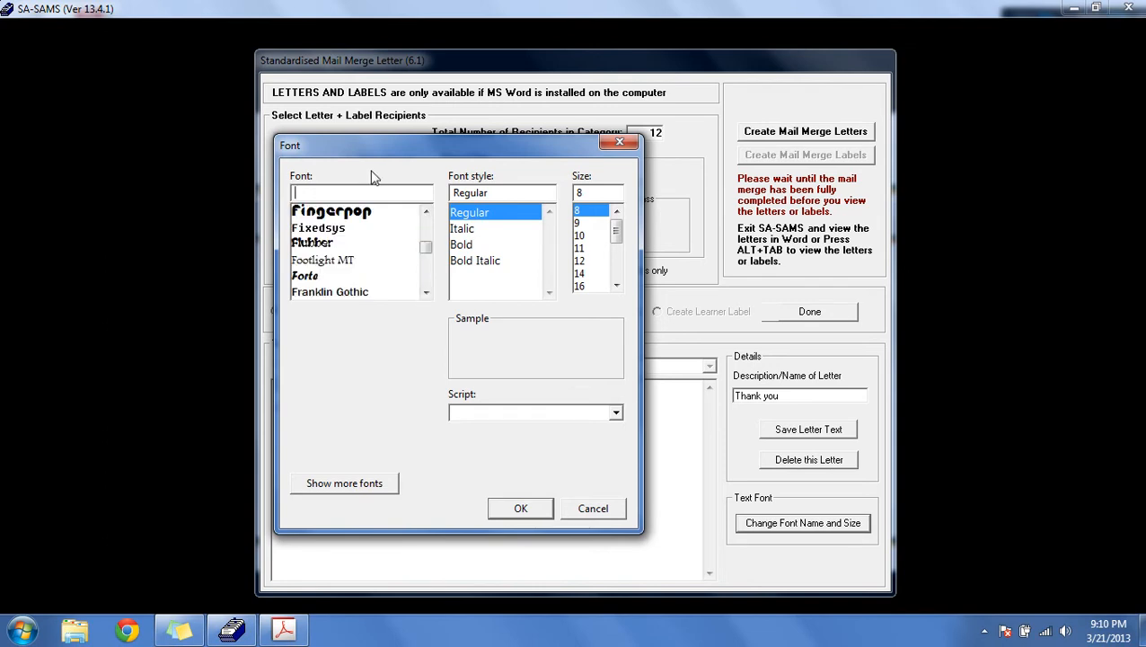
{"action": "type", "text": "Ar"}
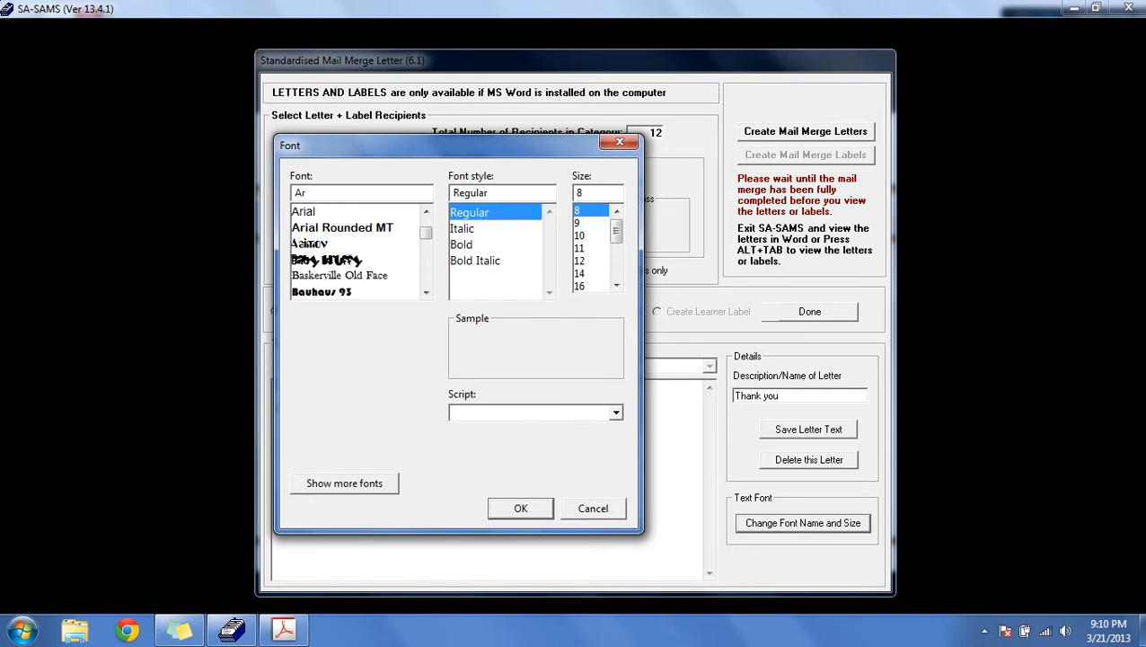
{"action": "type", "text": "i"}
{"action": "left_click", "coordinate": [344, 215]}
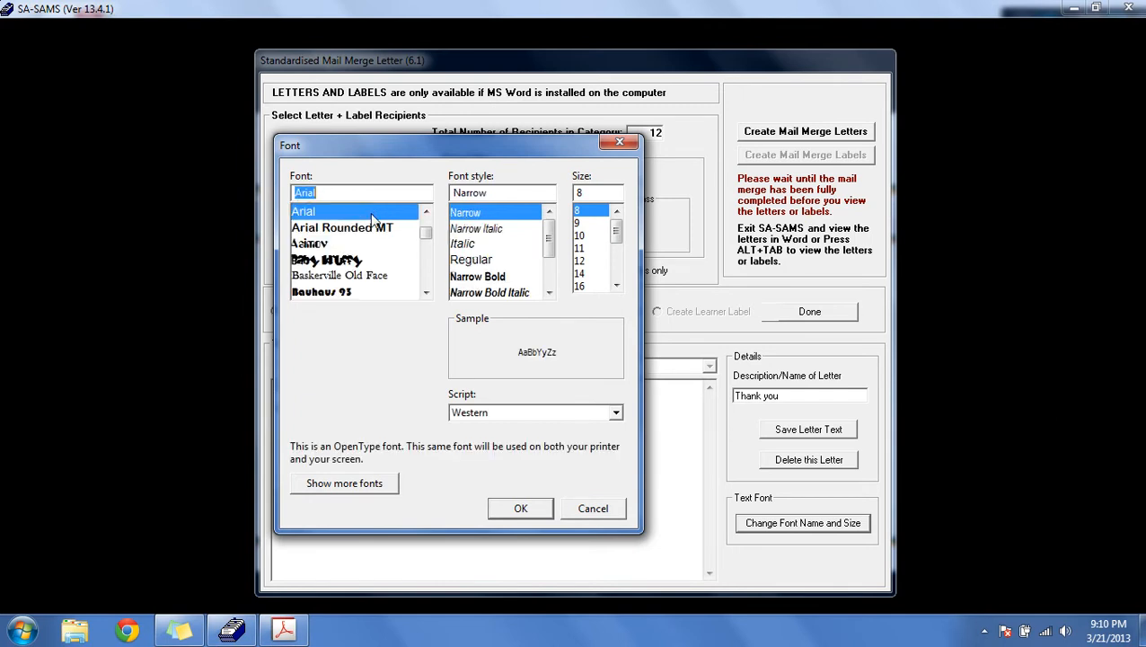
{"action": "left_click", "coordinate": [473, 259]}
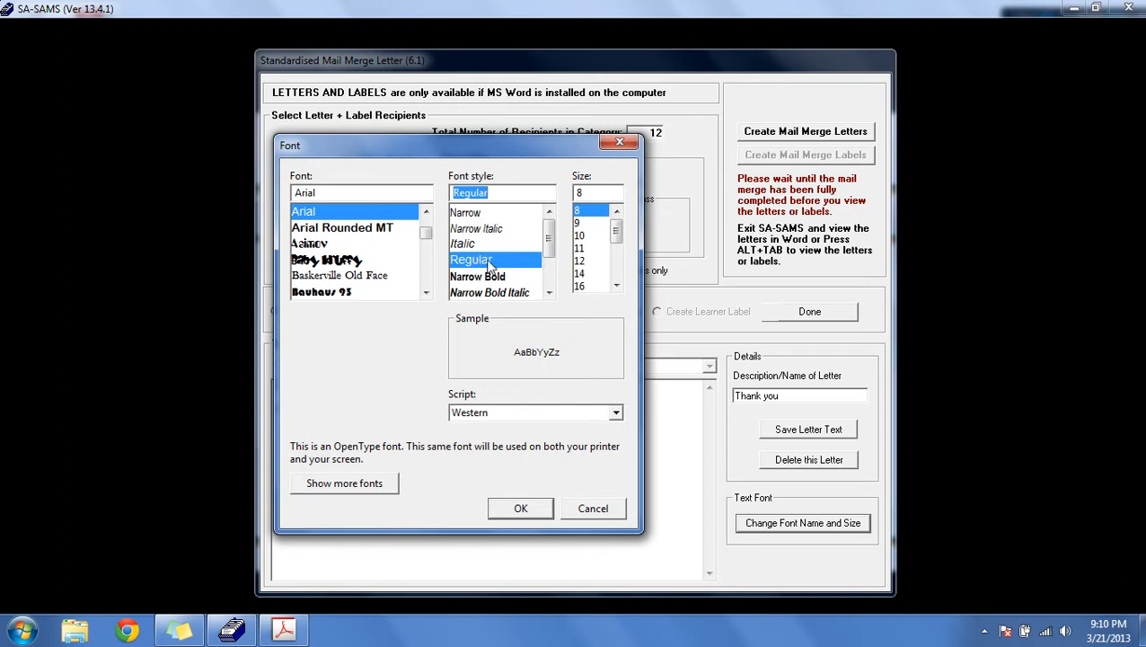
{"action": "left_click", "coordinate": [590, 249]}
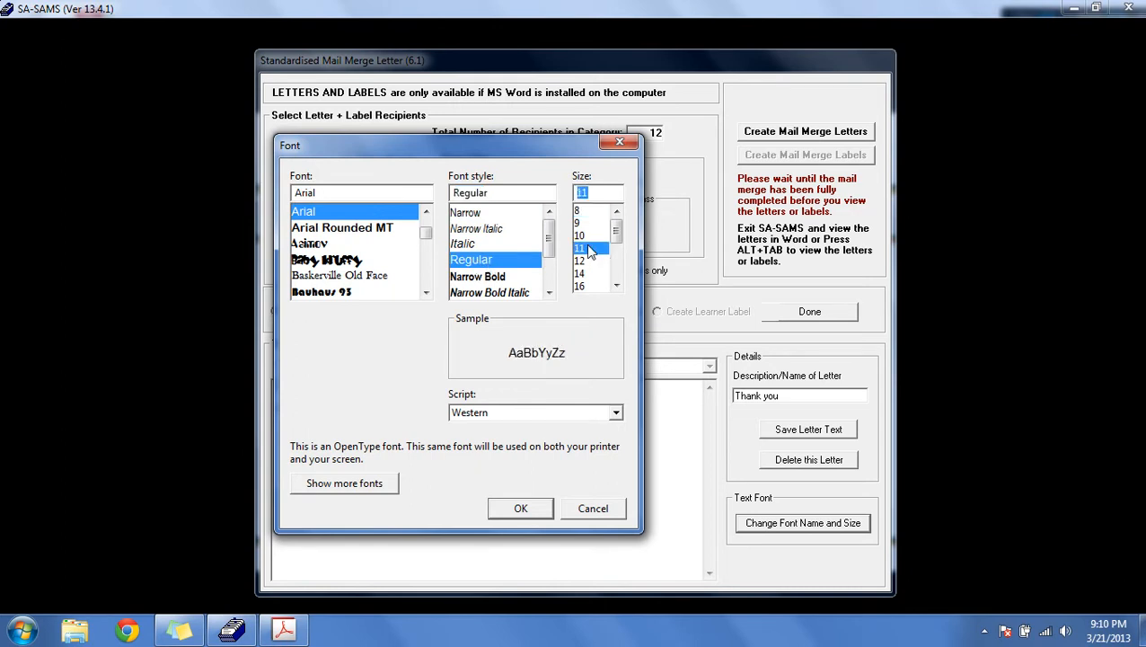
{"action": "left_click", "coordinate": [520, 509]}
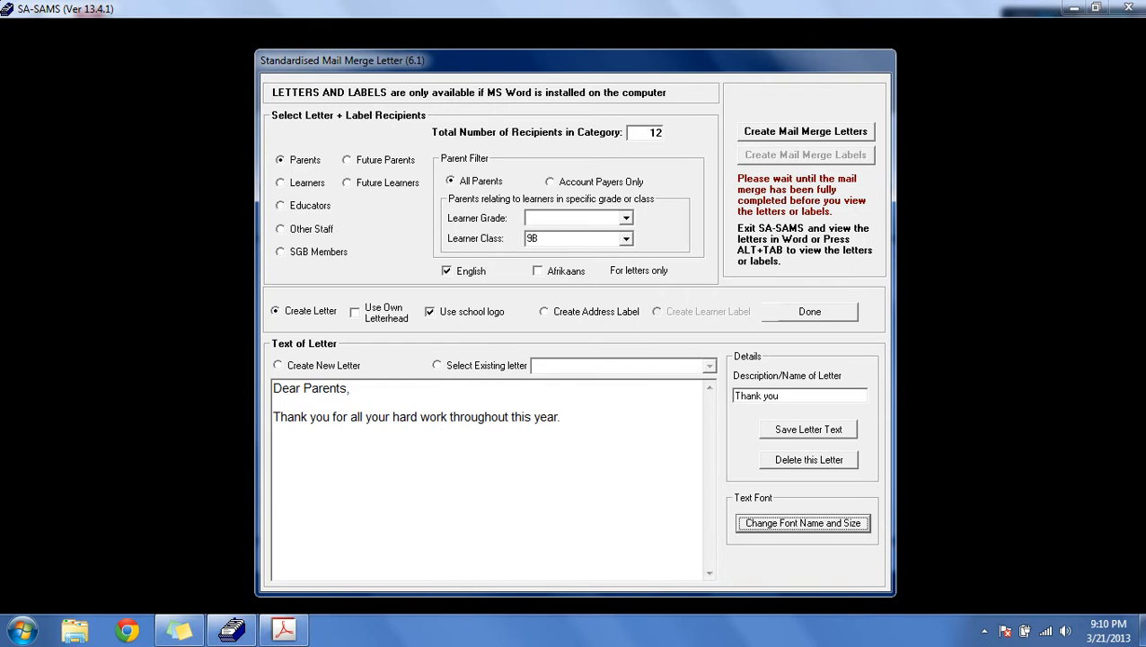
{"action": "right_click", "coordinate": [456, 418]}
{"action": "left_click", "coordinate": [457, 419]}
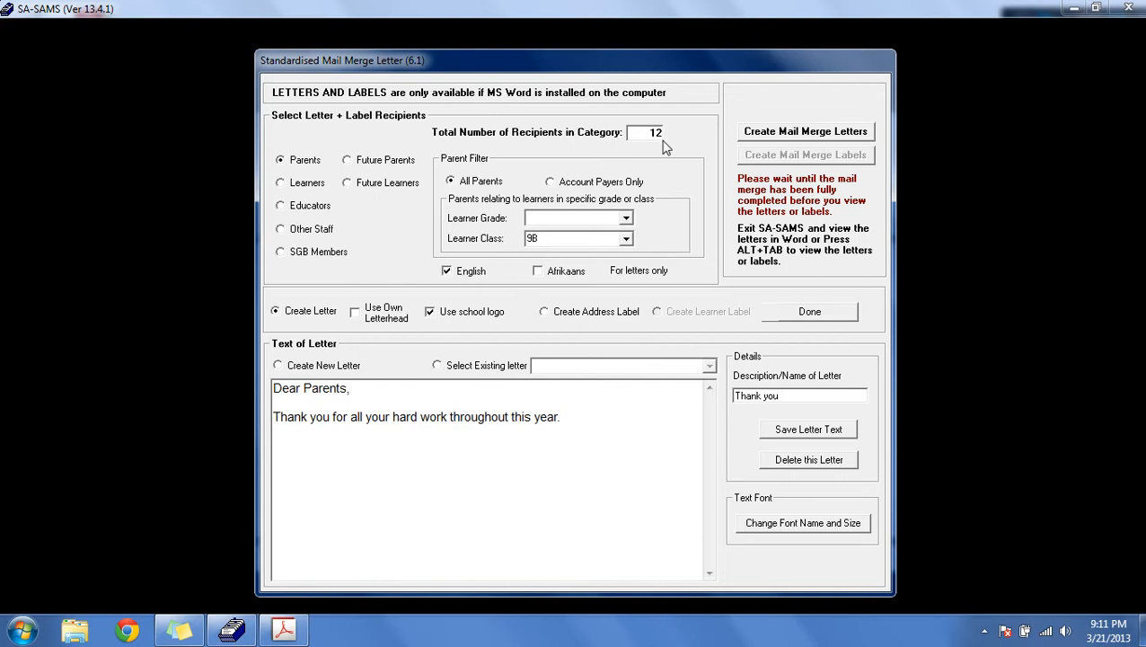
- Create the mail merge letters for the parents of class 9B and acknowledge completion of the merge
{"action": "left_click", "coordinate": [860, 135]}
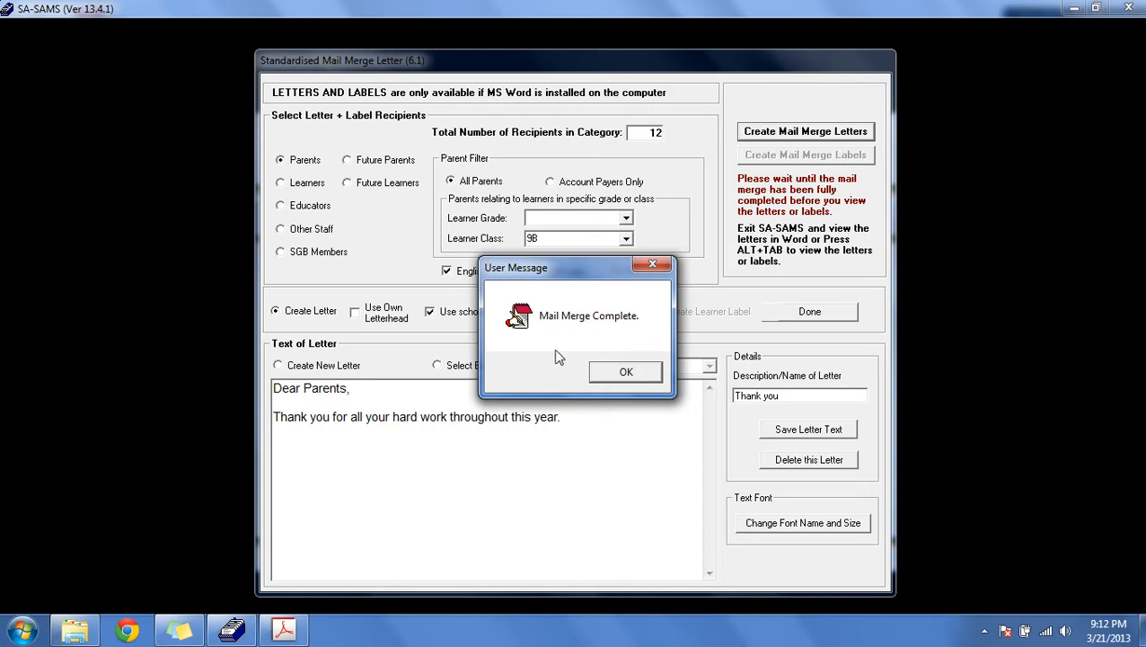
{"action": "left_click", "coordinate": [625, 372]}
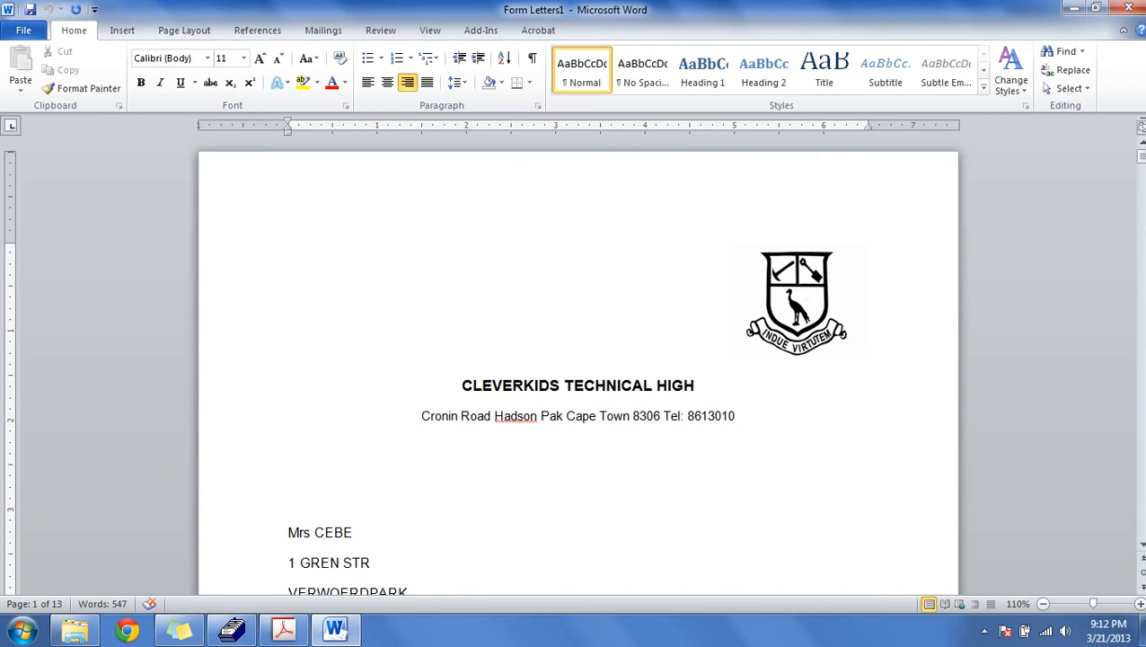
- Examine the first merged letter in Word, checking its school logo, heading, address block, learner details, date and message text
{"action": "scroll", "coordinate": [578, 369], "scroll_direction": "down", "scroll_amount": 1}
{"action": "scroll", "coordinate": [578, 368], "scroll_direction": "down", "scroll_amount": 3}
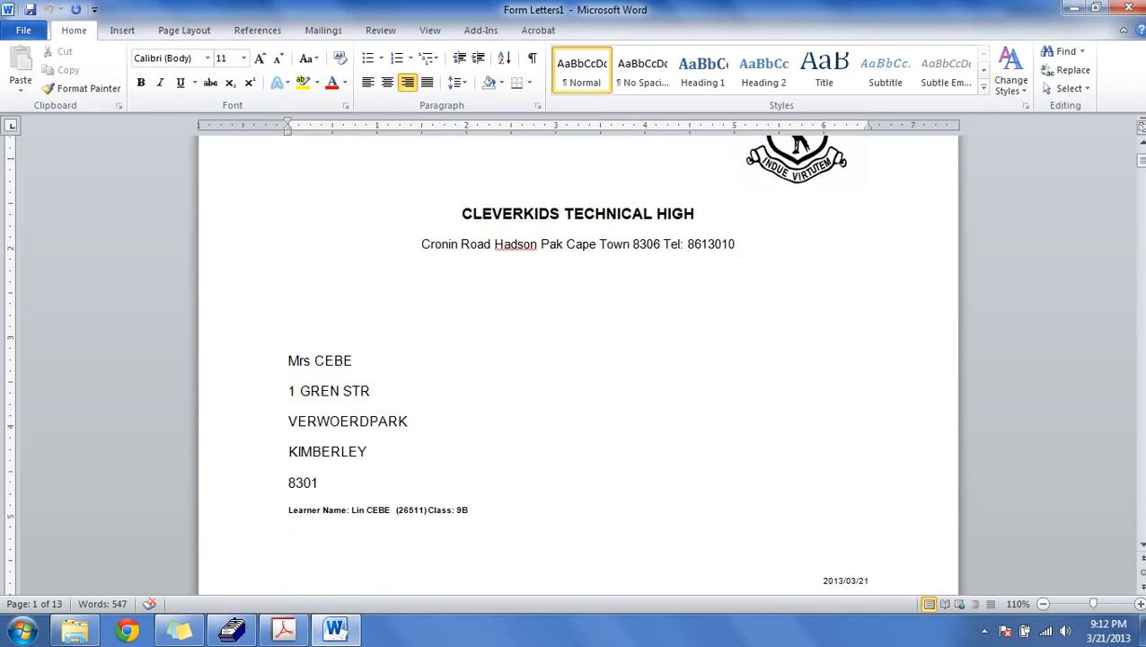
{"action": "scroll", "coordinate": [578, 368], "scroll_direction": "down", "scroll_amount": 5}
{"action": "scroll", "coordinate": [578, 369], "scroll_direction": "down", "scroll_amount": 2}
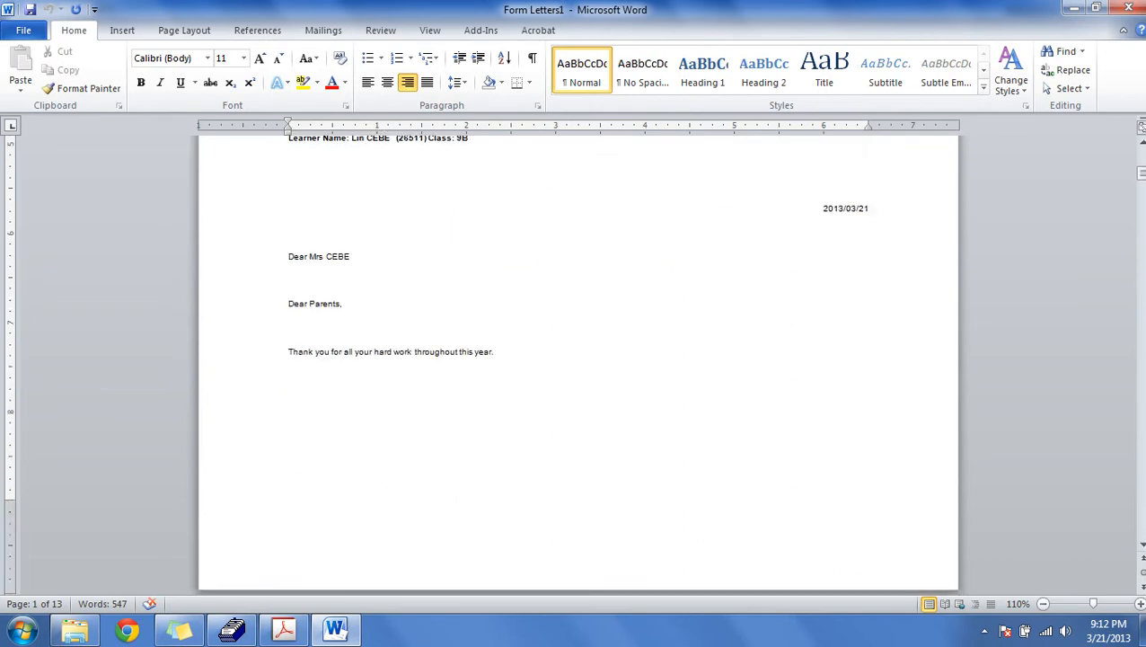
{"action": "scroll", "coordinate": [578, 369], "scroll_direction": "up", "scroll_amount": 7}
{"action": "scroll", "coordinate": [578, 359], "scroll_direction": "up", "scroll_amount": 1}
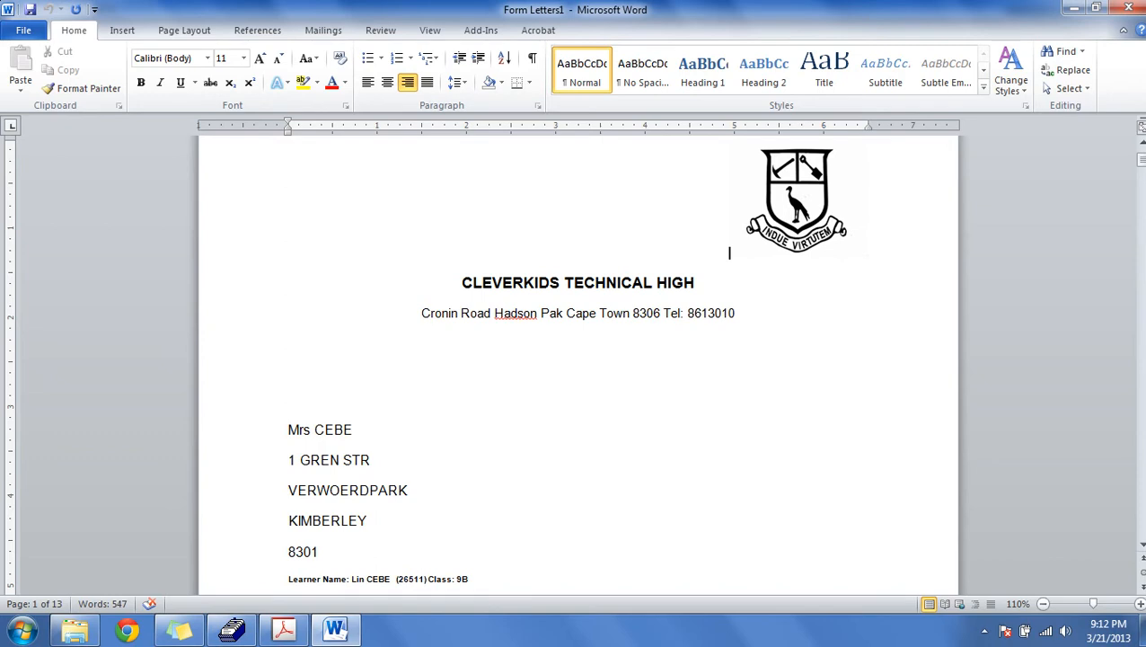
{"action": "scroll", "coordinate": [729, 252], "scroll_direction": "down", "scroll_amount": 4}
{"action": "scroll", "coordinate": [579, 364], "scroll_direction": "down", "scroll_amount": 2}
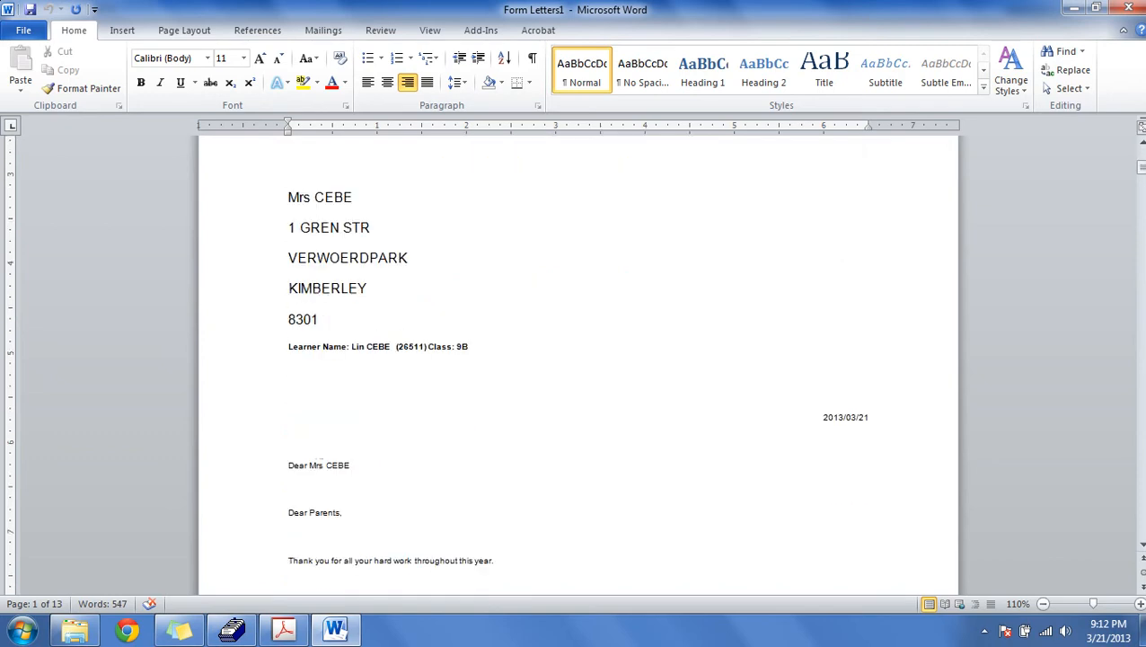
{"action": "scroll", "coordinate": [578, 364], "scroll_direction": "down", "scroll_amount": 1}
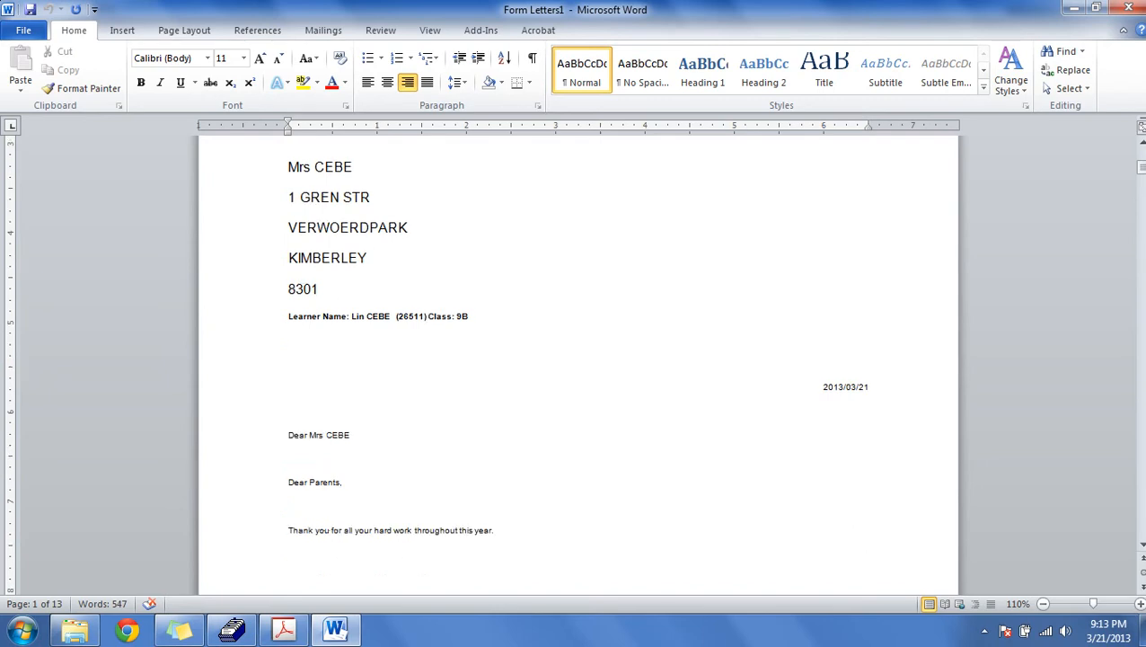
{"action": "scroll", "coordinate": [578, 364], "scroll_direction": "down", "scroll_amount": 3}
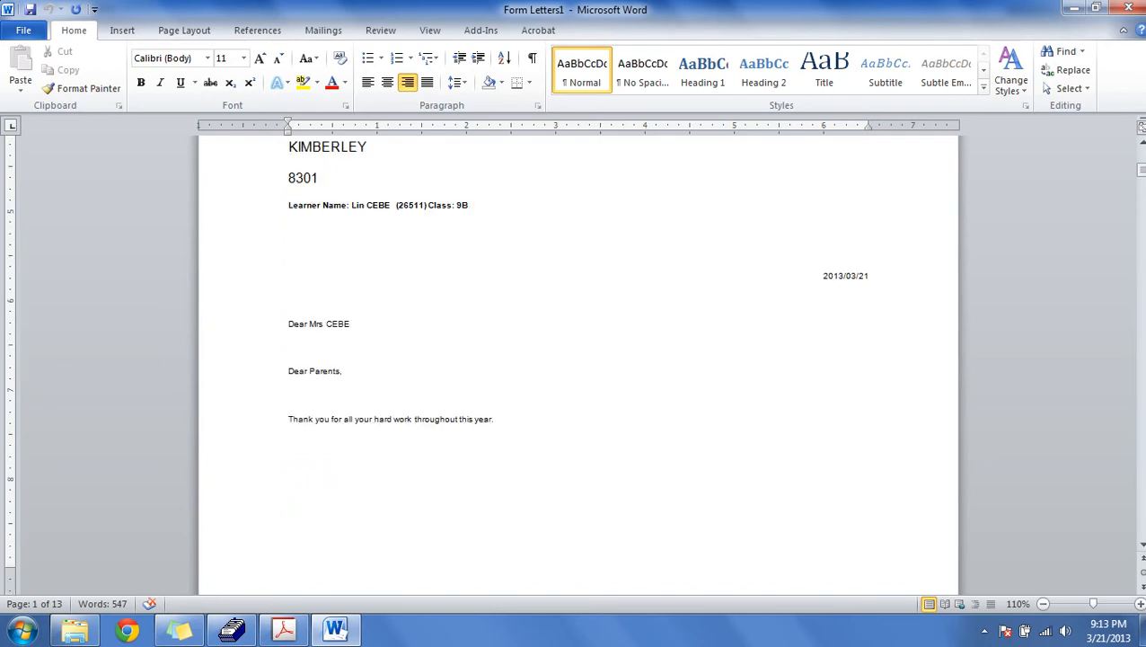
{"action": "scroll", "coordinate": [578, 364], "scroll_direction": "down", "scroll_amount": 2}
{"action": "scroll", "coordinate": [578, 364], "scroll_direction": "down", "scroll_amount": 2}
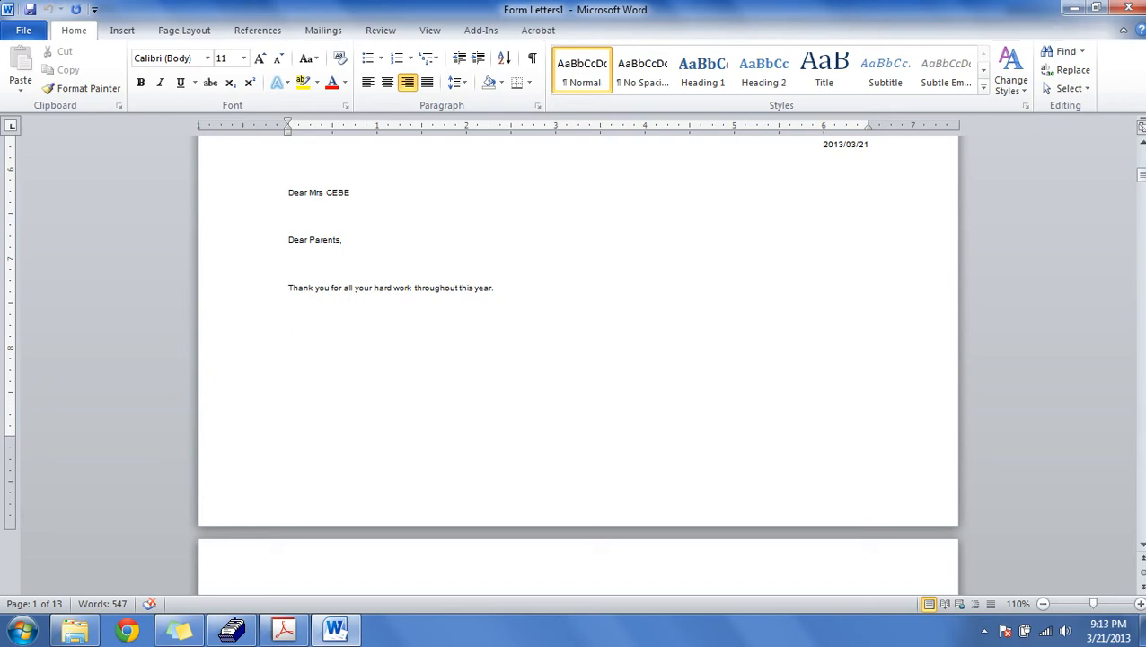
{"action": "scroll", "coordinate": [579, 341], "scroll_direction": "down", "scroll_amount": 1}
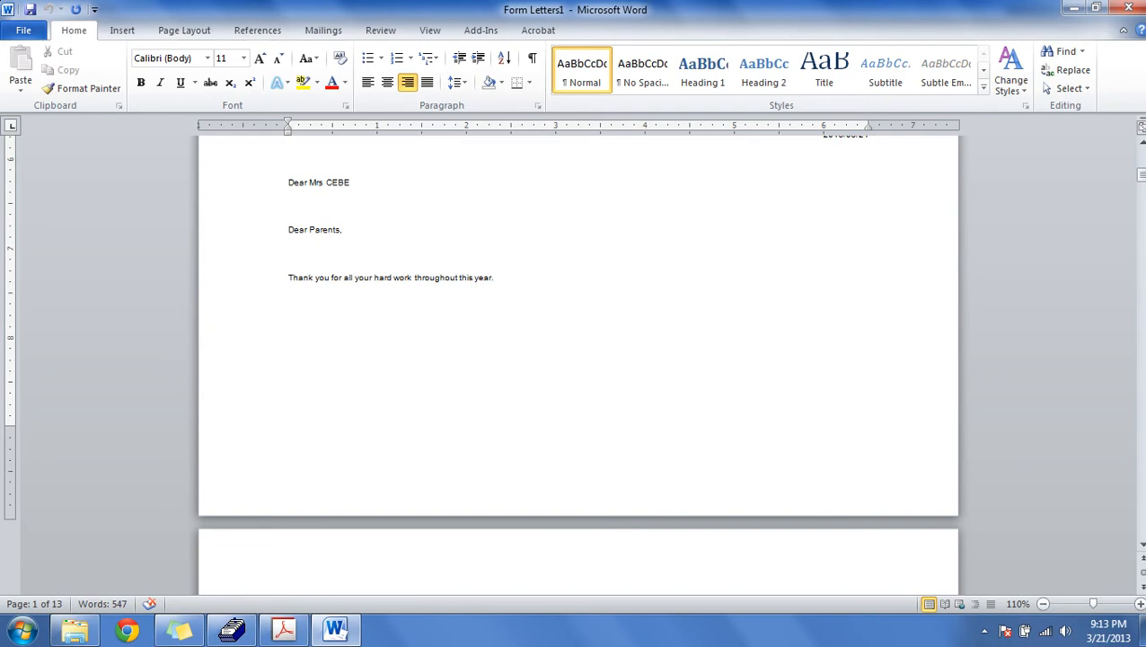
{"action": "scroll", "coordinate": [579, 359], "scroll_direction": "down", "scroll_amount": 1}
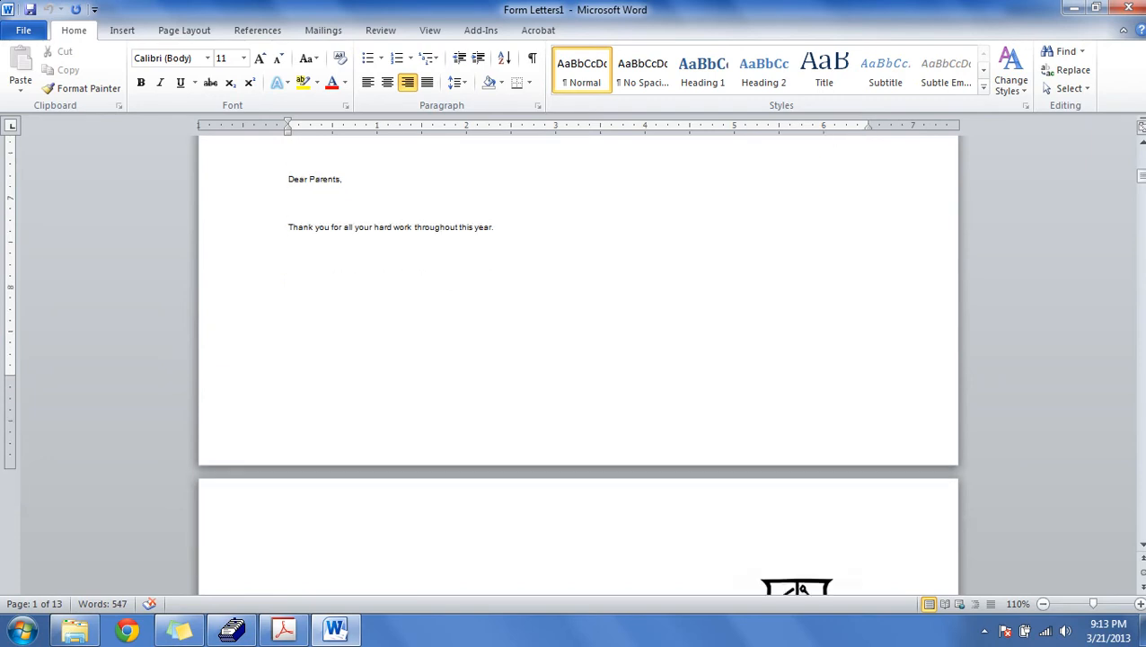
- Look through the other parents' merged letters, checking the letterhead, address and learner details on each
{"action": "scroll", "coordinate": [579, 359], "scroll_direction": "down", "scroll_amount": 3}
{"action": "scroll", "coordinate": [579, 359], "scroll_direction": "down", "scroll_amount": 5}
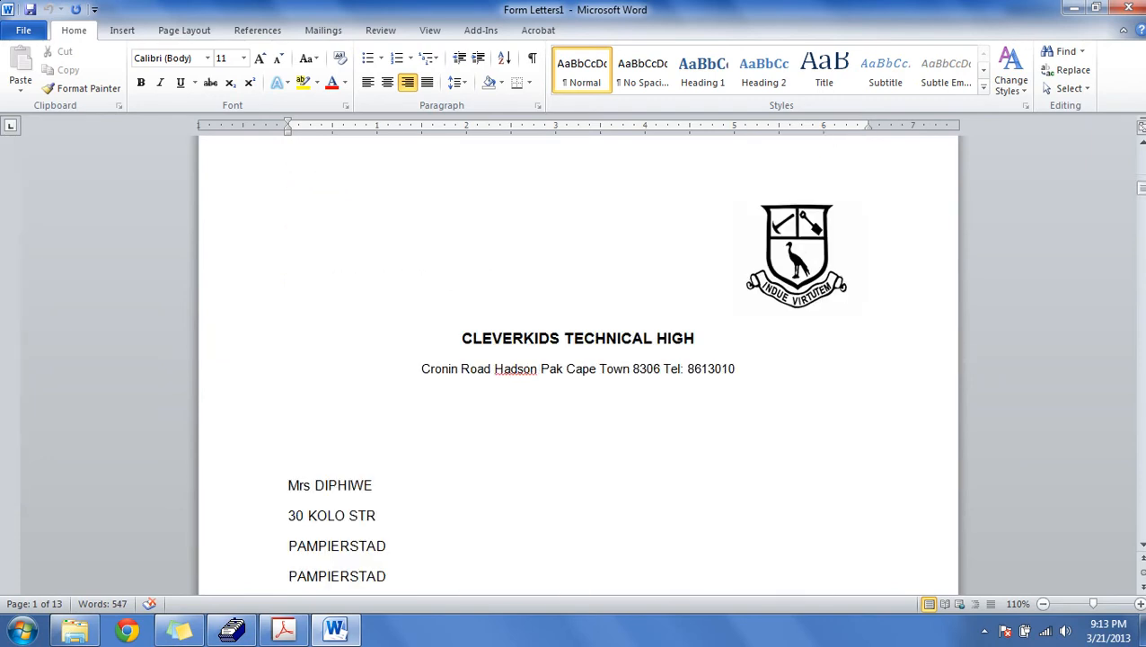
{"action": "scroll", "coordinate": [579, 359], "scroll_direction": "down", "scroll_amount": 8}
{"action": "scroll", "coordinate": [578, 359], "scroll_direction": "down", "scroll_amount": 10}
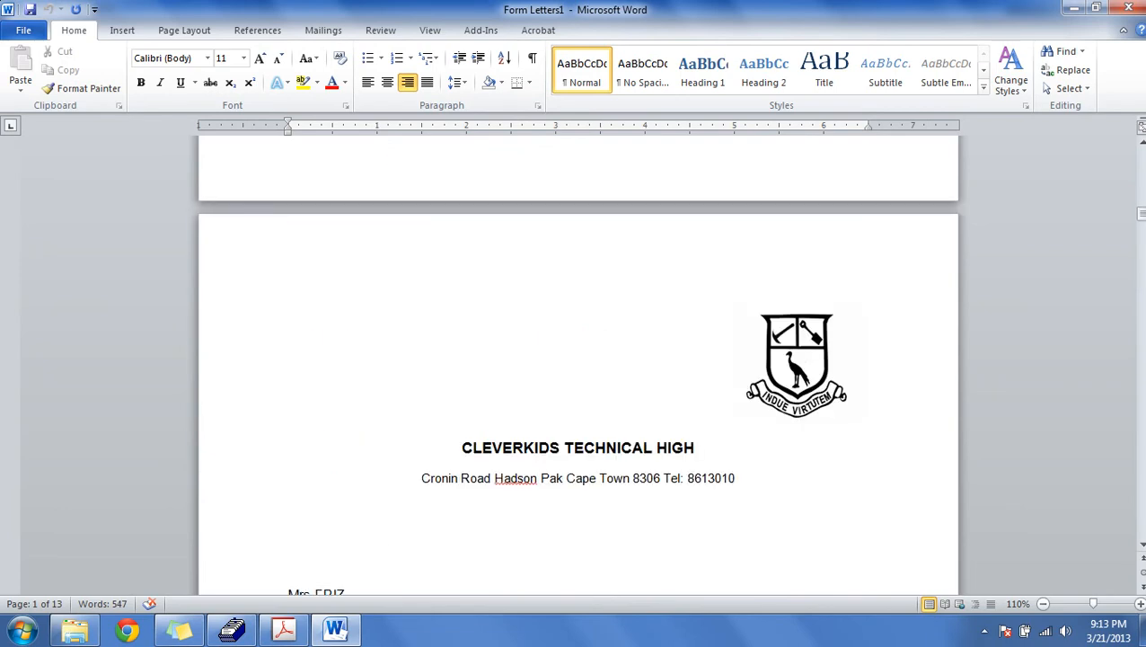
{"action": "scroll", "coordinate": [579, 359], "scroll_direction": "down", "scroll_amount": 9}
{"action": "scroll", "coordinate": [579, 359], "scroll_direction": "down", "scroll_amount": 9}
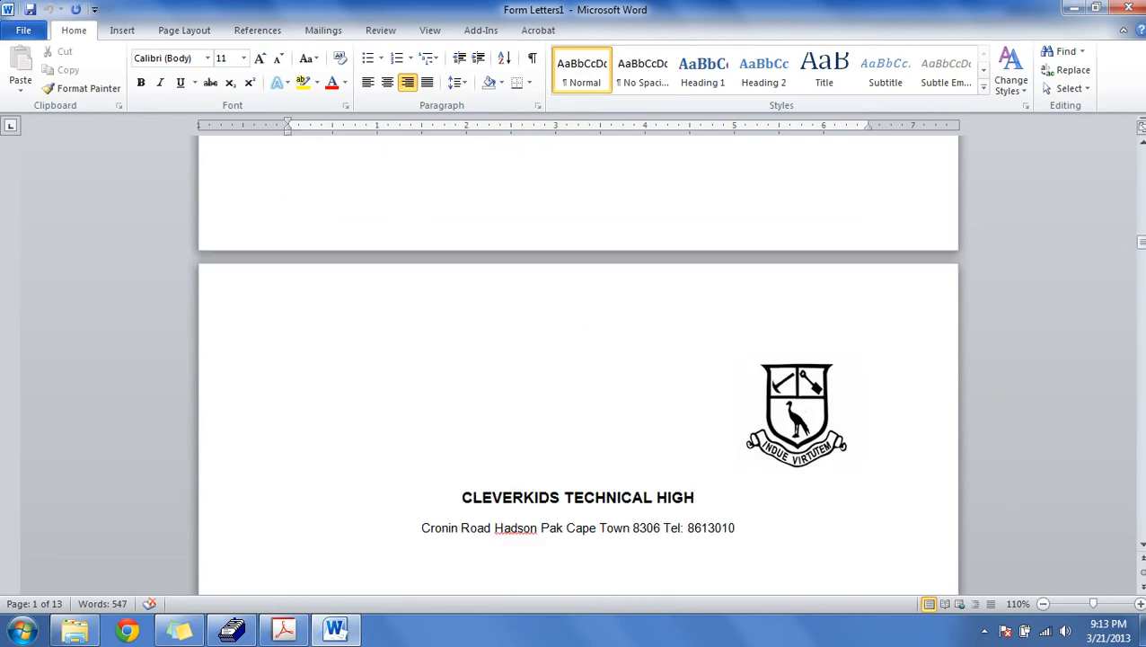
{"action": "scroll", "coordinate": [579, 360], "scroll_direction": "down", "scroll_amount": 9}
{"action": "scroll", "coordinate": [579, 359], "scroll_direction": "down", "scroll_amount": 9}
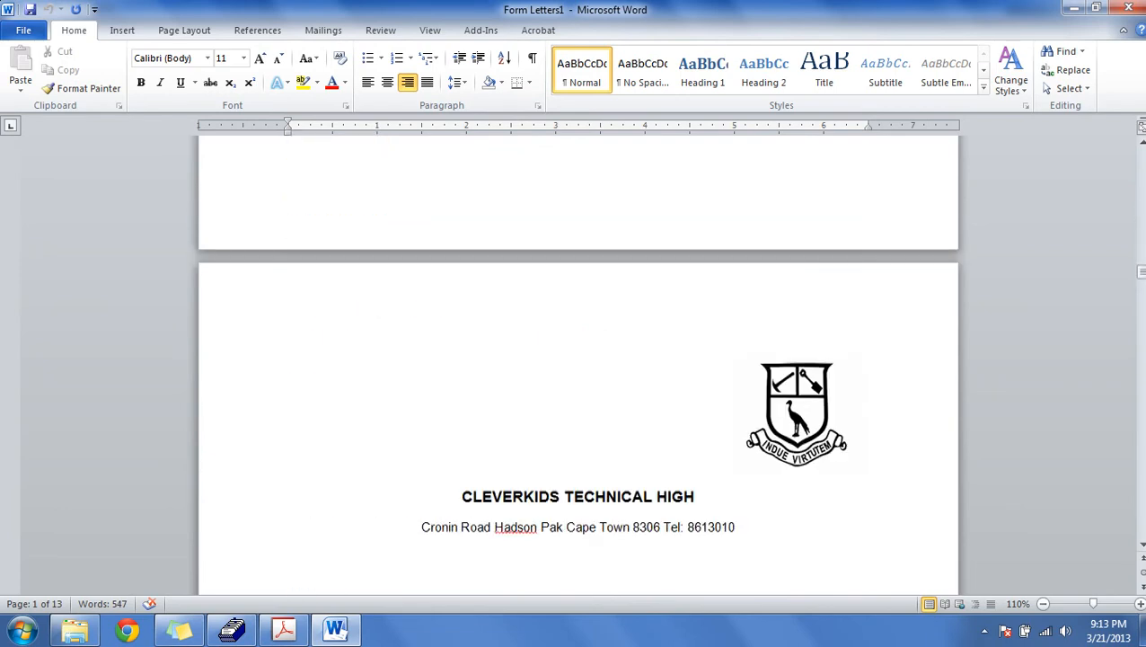
{"action": "scroll", "coordinate": [579, 360], "scroll_direction": "down", "scroll_amount": 6}
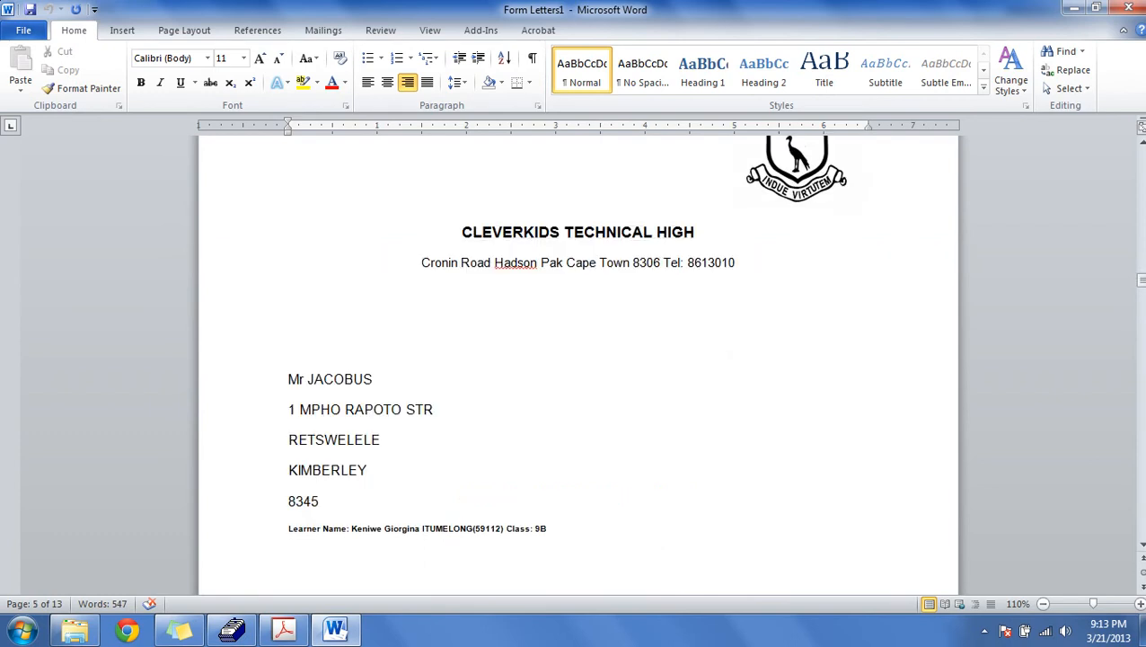
- View the print settings and preview for the merged letters
{"action": "left_click", "coordinate": [25, 29]}
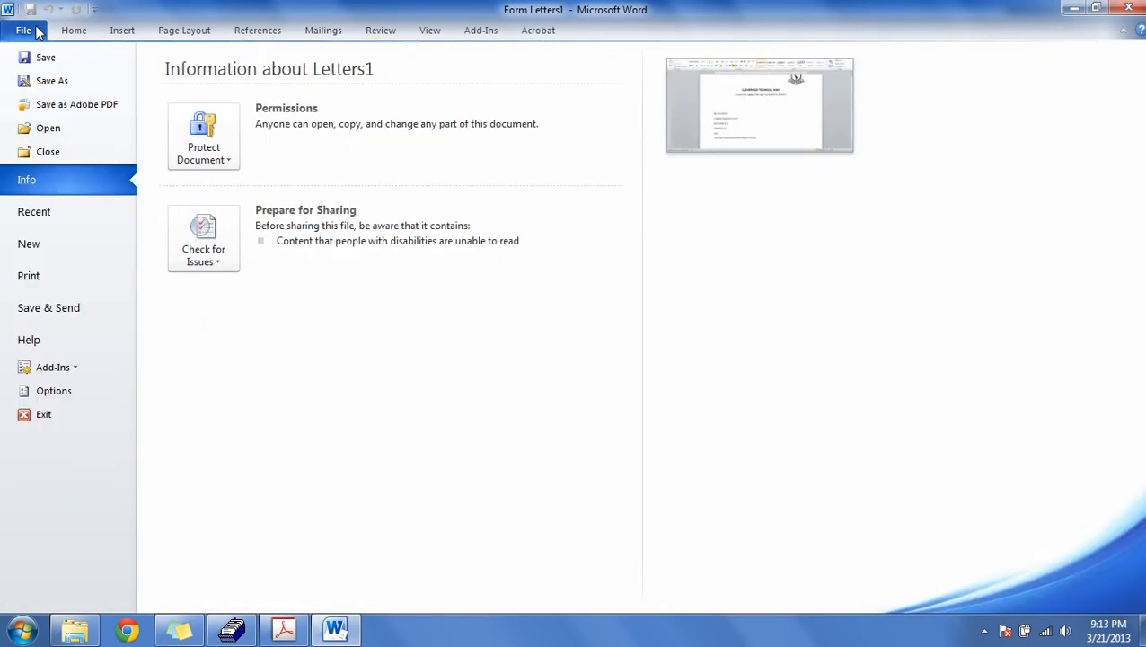
{"action": "left_click", "coordinate": [36, 276]}
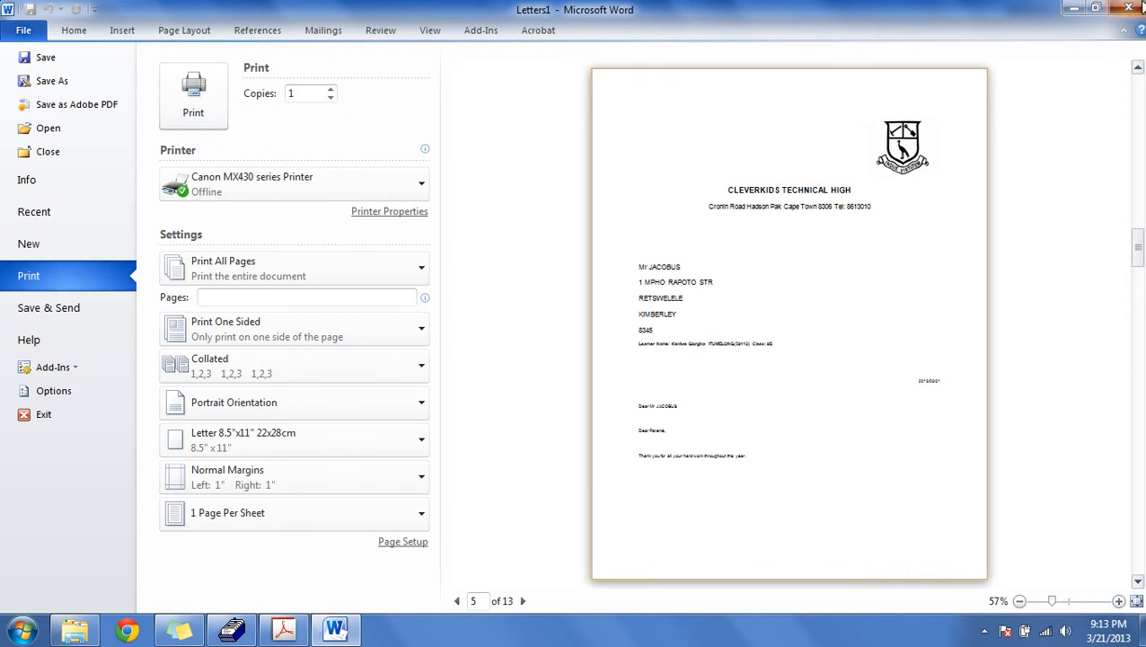
- Close the merged letters document without saving it and leave the Standardised Mail Merge Letter form in SA-SAMS
{"action": "left_click", "coordinate": [1130, 8]}
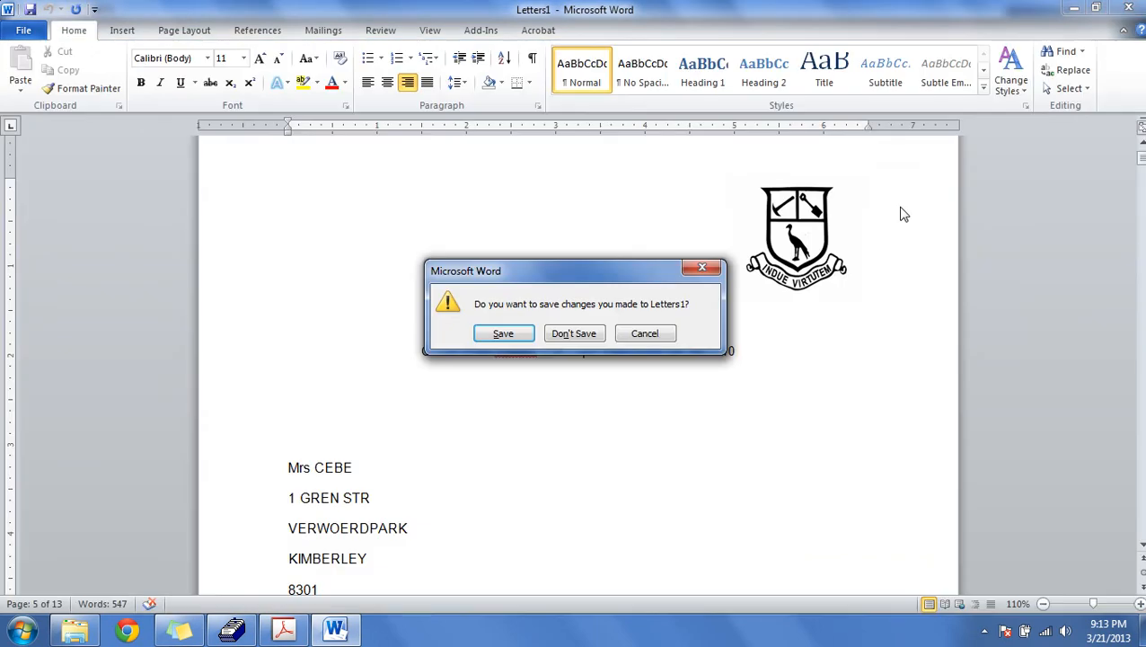
{"action": "left_click", "coordinate": [575, 339]}
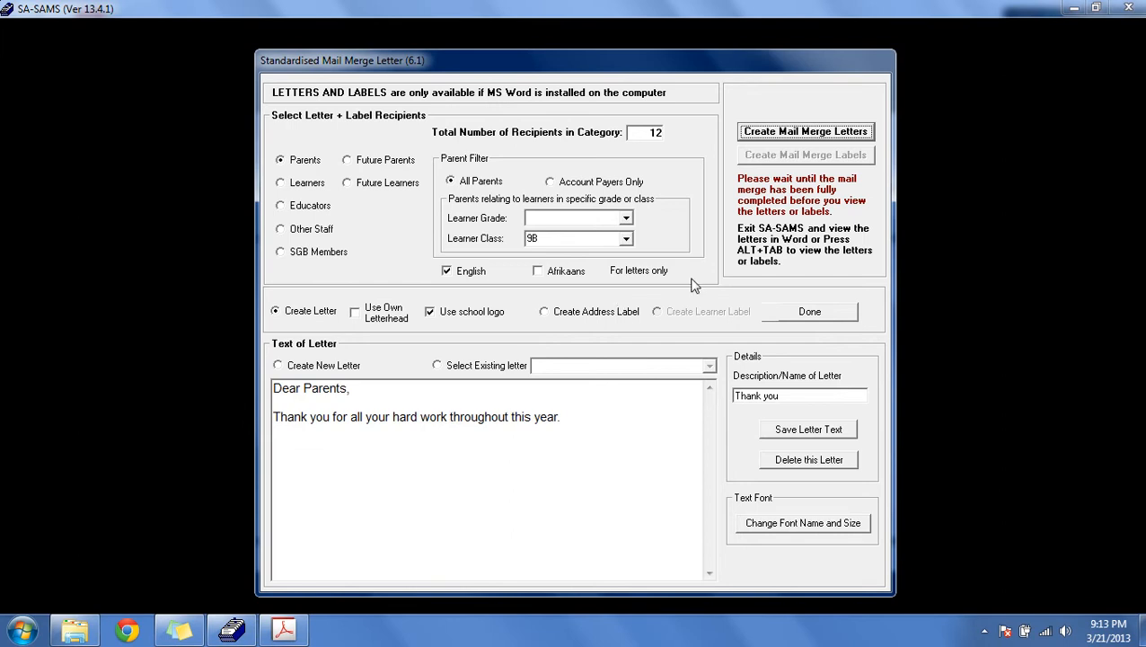
{"action": "left_click", "coordinate": [832, 318]}
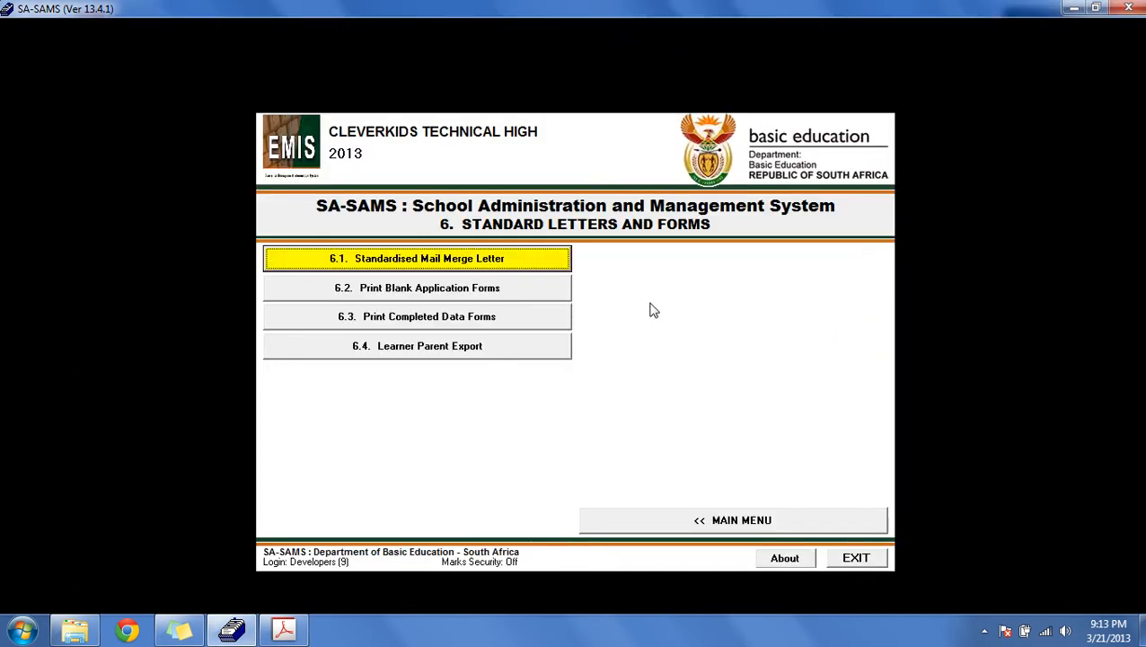
- Review the Print Blank Application Forms options for learners and parents, educators and staff, and leave without printing
{"action": "left_click", "coordinate": [544, 292]}
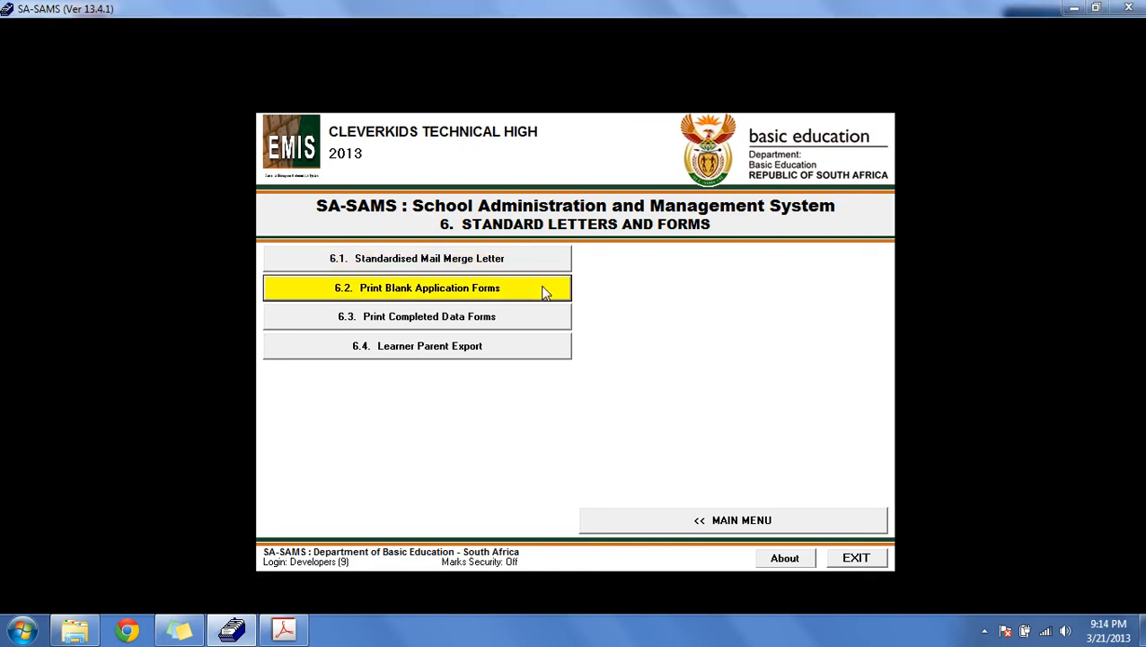
{"action": "left_click", "coordinate": [545, 292]}
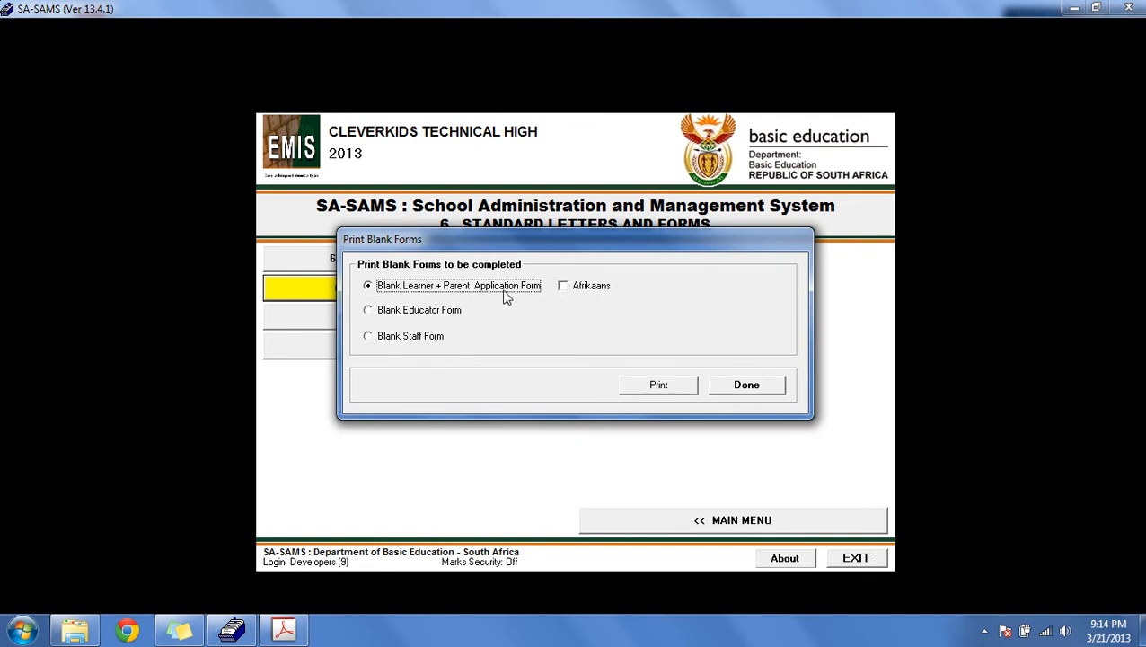
{"action": "left_click", "coordinate": [370, 312]}
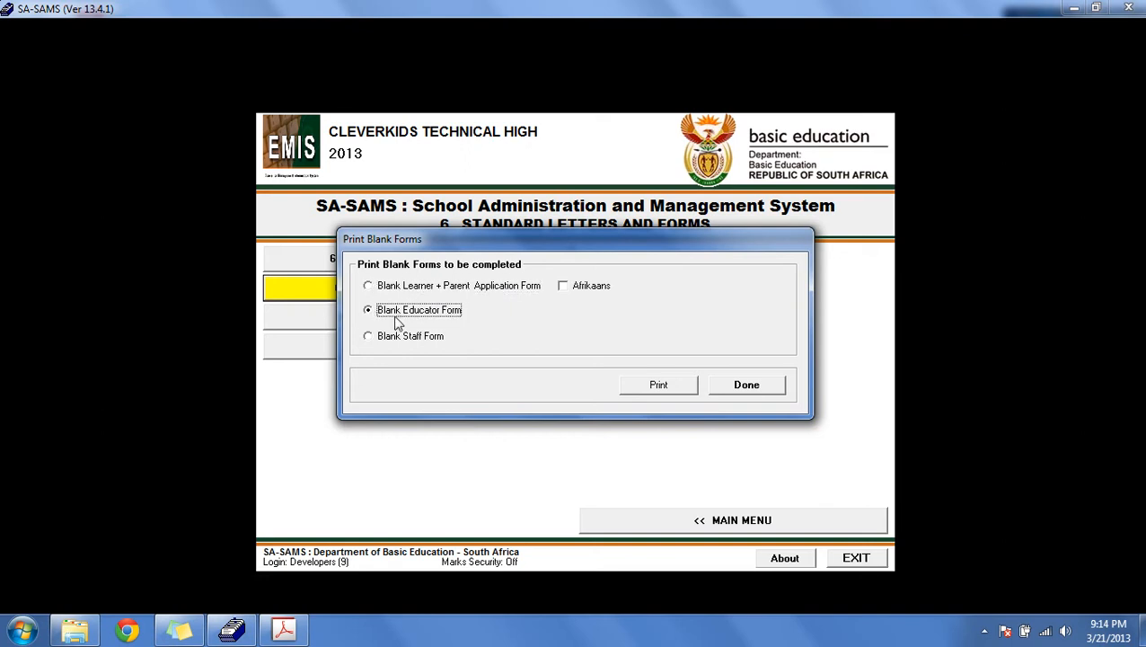
{"action": "left_click", "coordinate": [370, 340]}
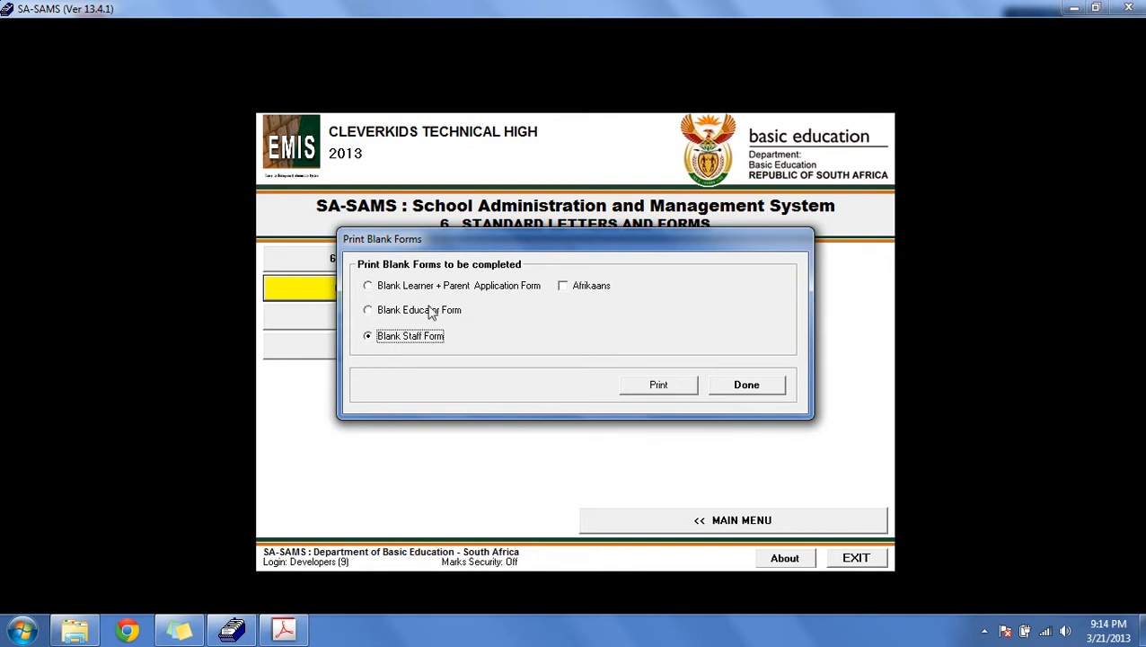
{"action": "left_click", "coordinate": [393, 314]}
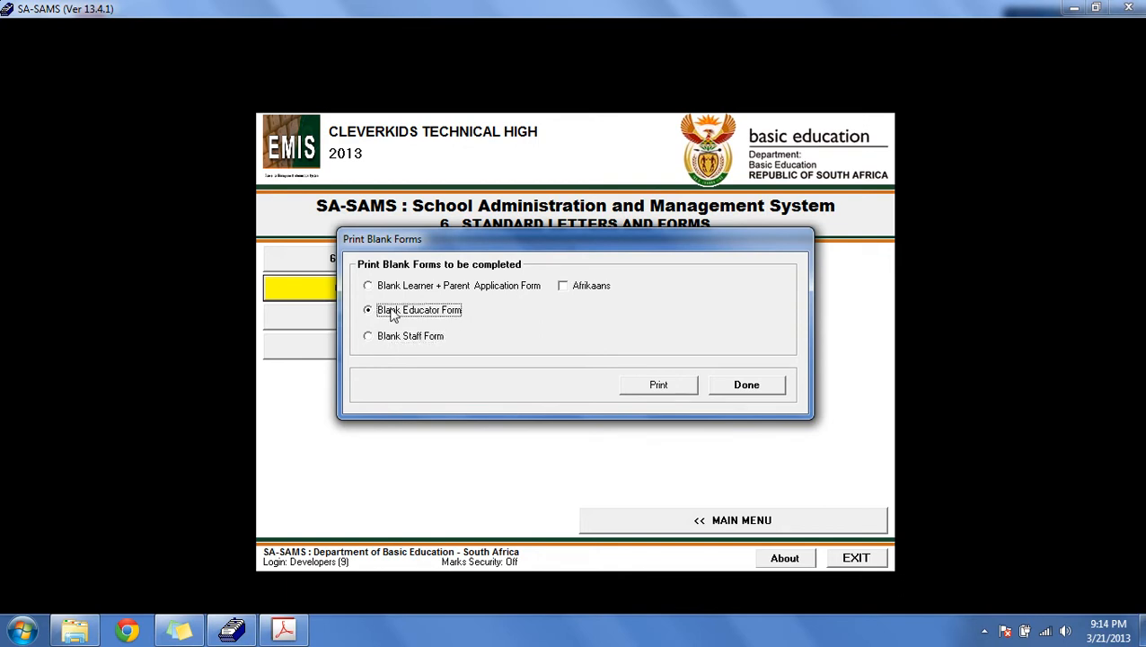
{"action": "left_click", "coordinate": [566, 288]}
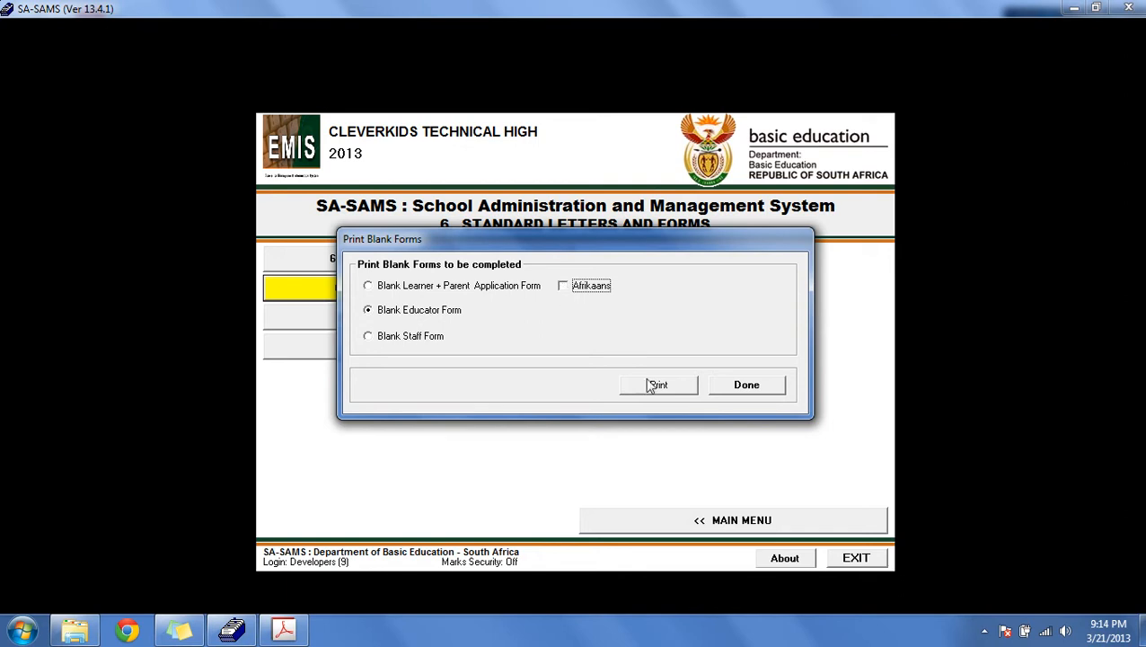
{"action": "left_click", "coordinate": [737, 389]}
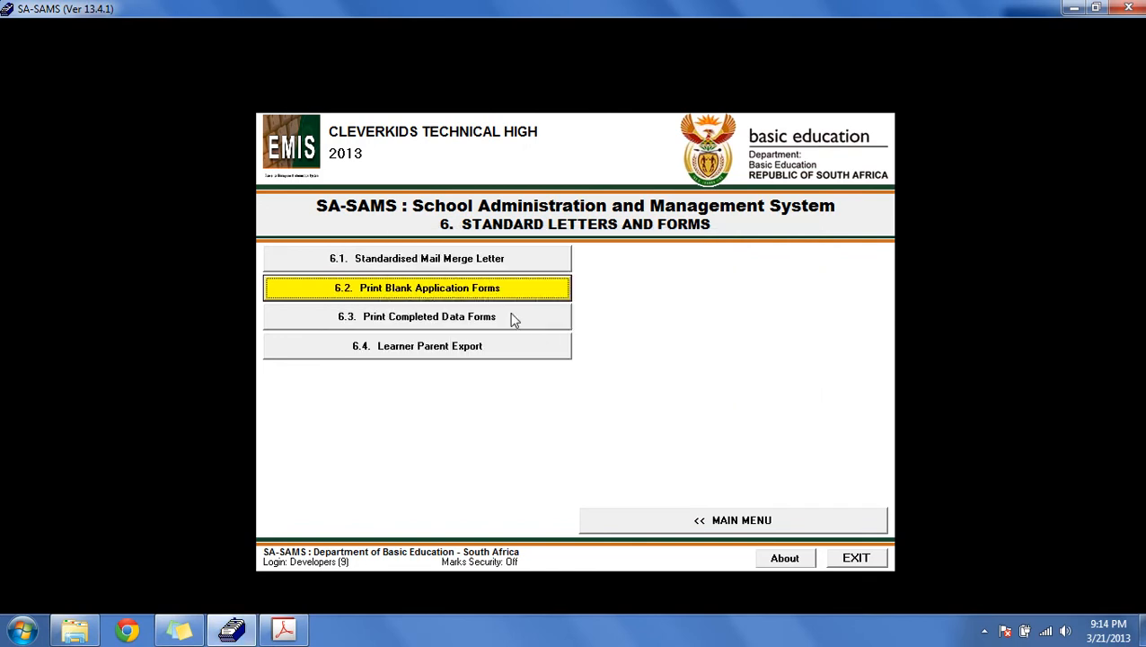
- Open Print Completed Data Forms and review the filters for Staff, Parents, Learners and Future Learners Registration
{"action": "left_click", "coordinate": [513, 320]}
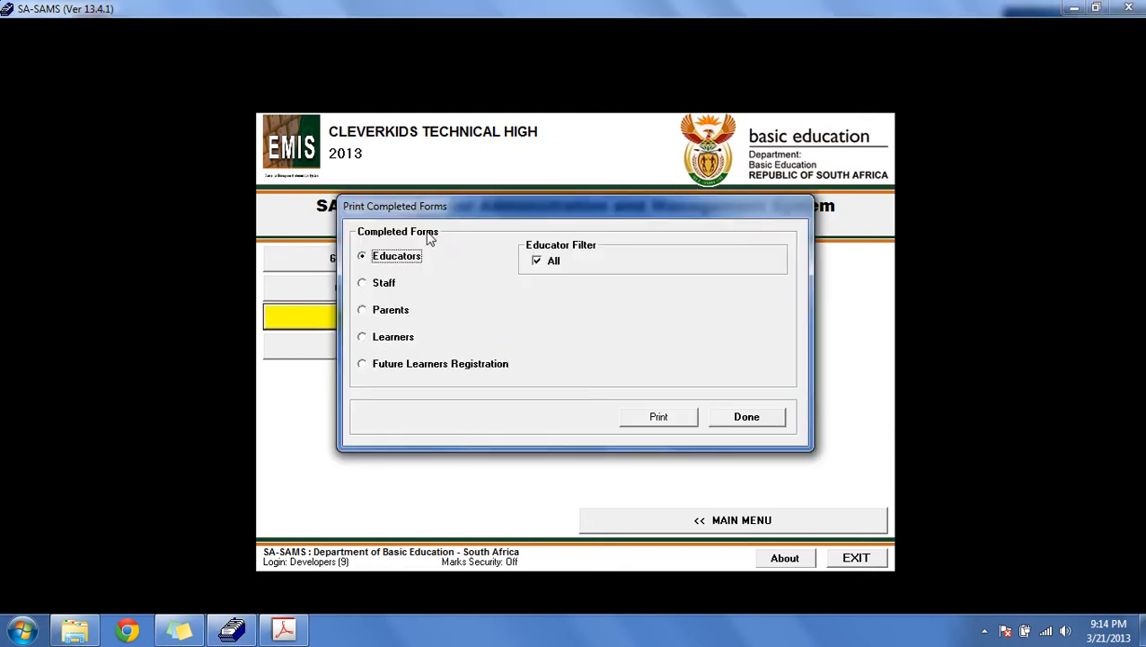
{"action": "left_click", "coordinate": [376, 284]}
{"action": "left_click", "coordinate": [372, 286]}
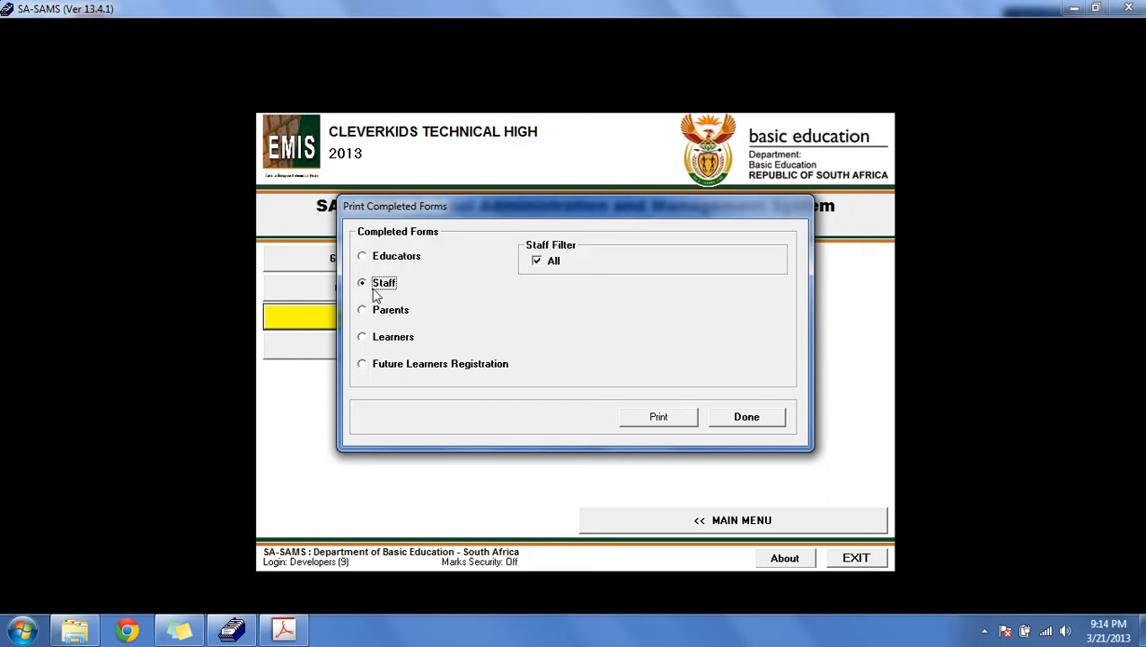
{"action": "left_click", "coordinate": [396, 314]}
{"action": "left_click", "coordinate": [400, 338]}
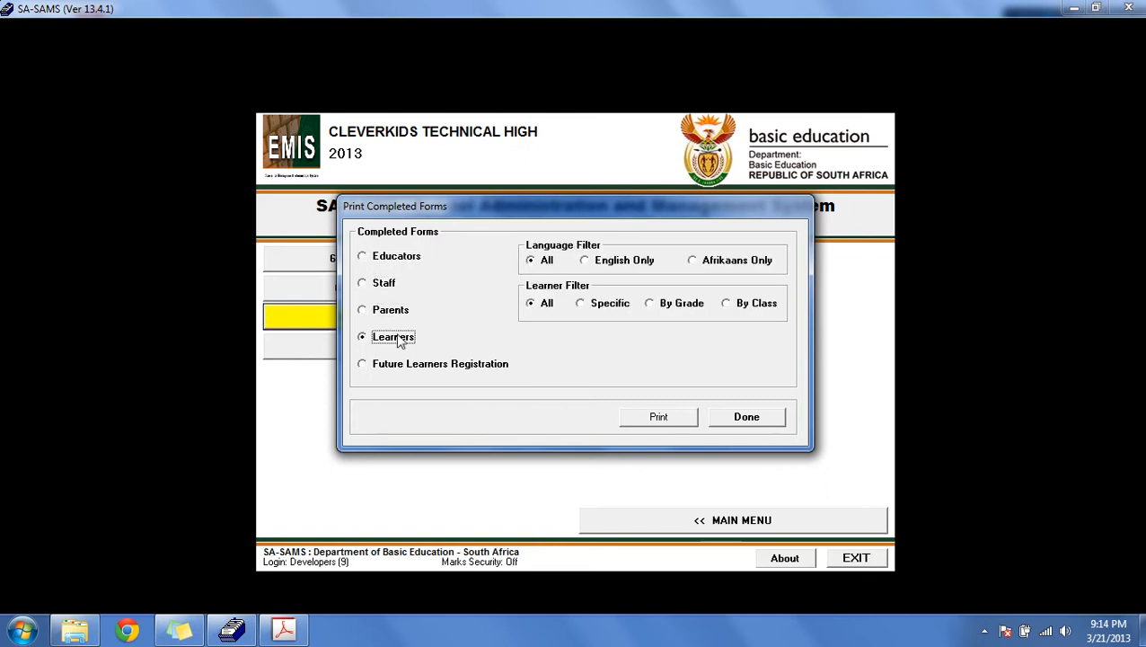
{"action": "left_click", "coordinate": [402, 368]}
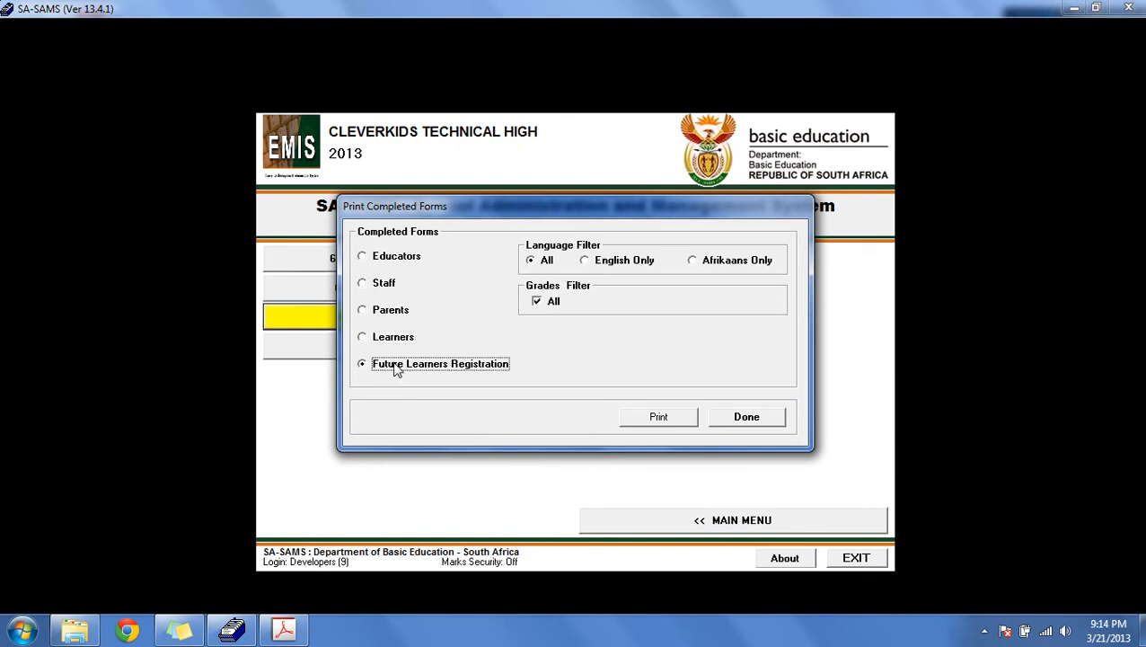
- Set the completed Parents forms to English Only and filter them by class 8B
{"action": "left_click", "coordinate": [381, 311]}
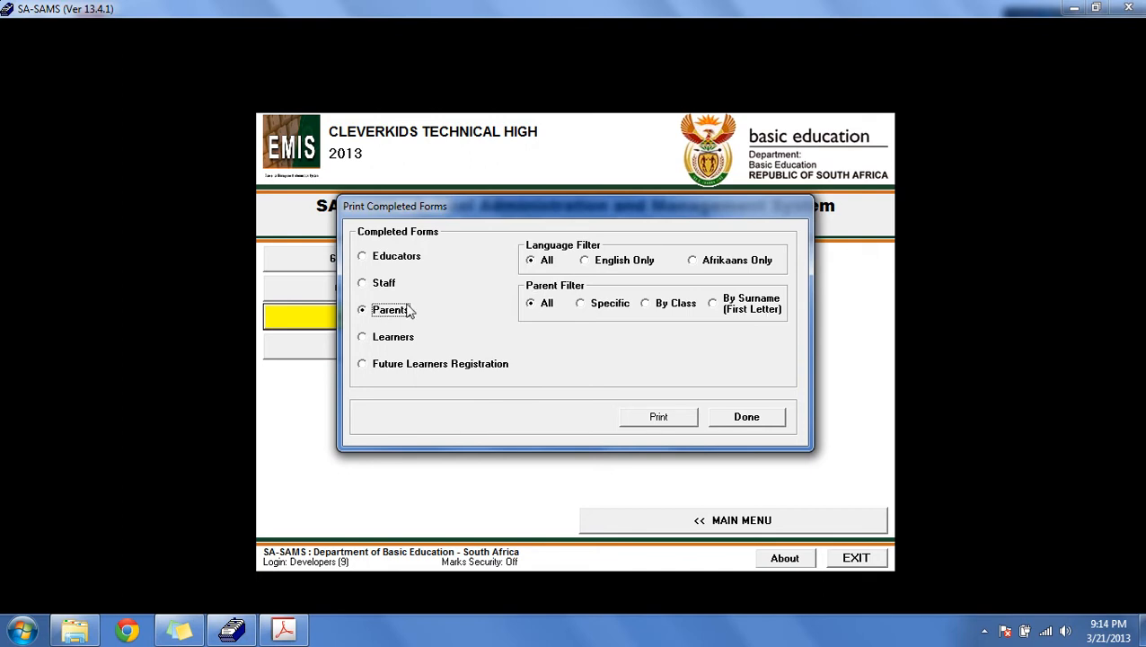
{"action": "left_click", "coordinate": [593, 263]}
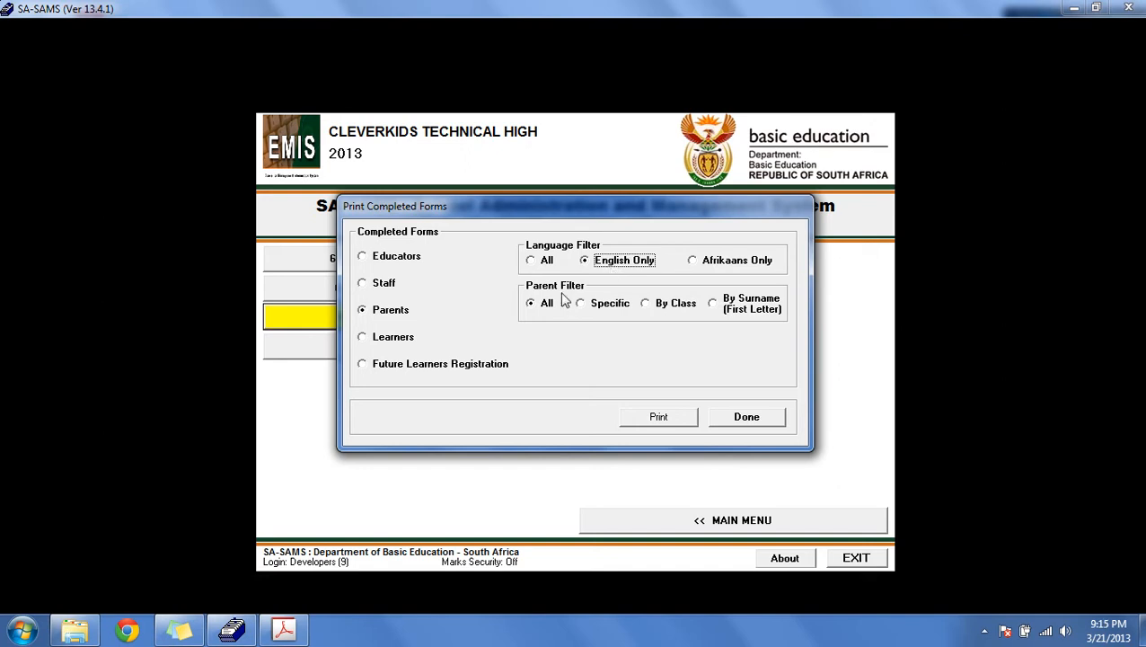
{"action": "left_click", "coordinate": [646, 305]}
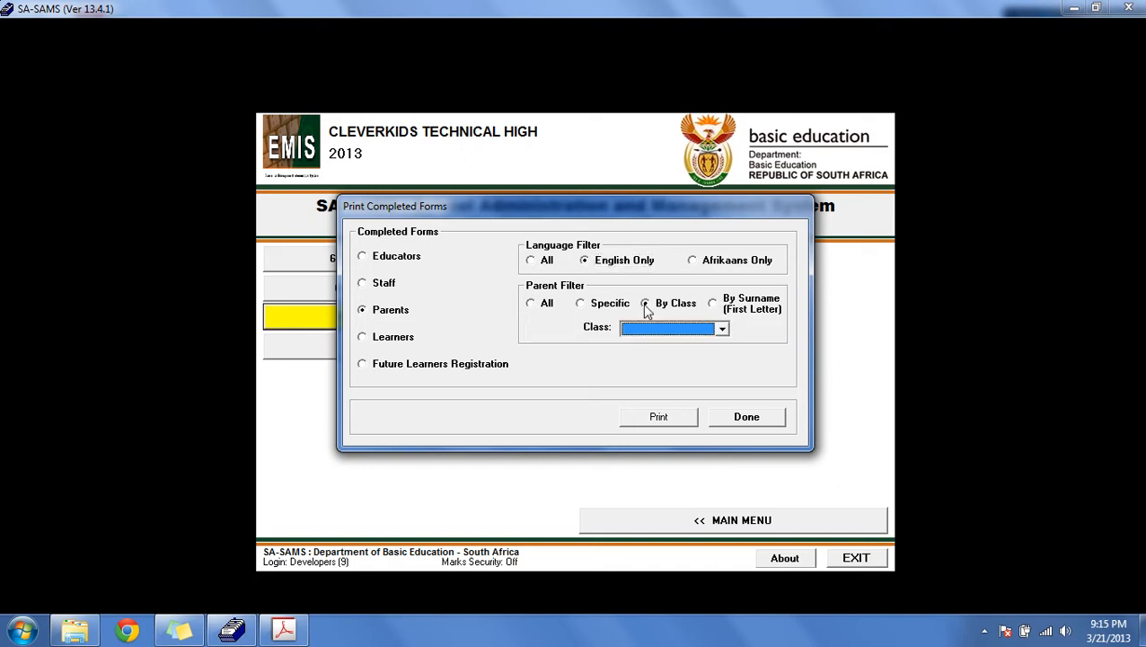
{"action": "left_click", "coordinate": [721, 328]}
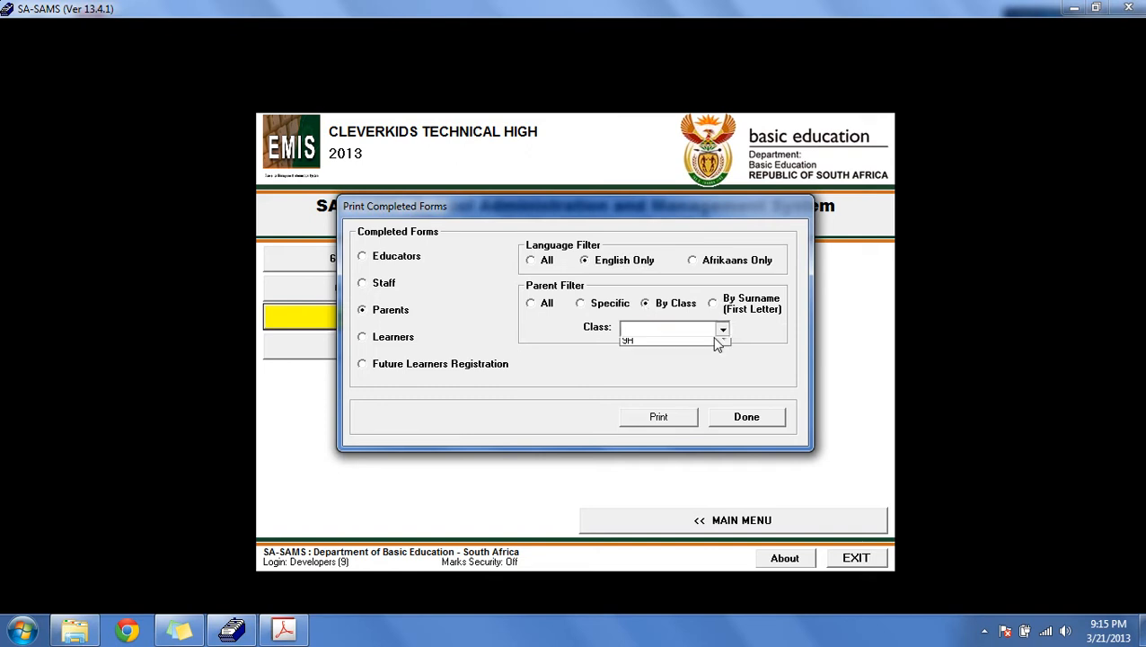
{"action": "left_click", "coordinate": [664, 345]}
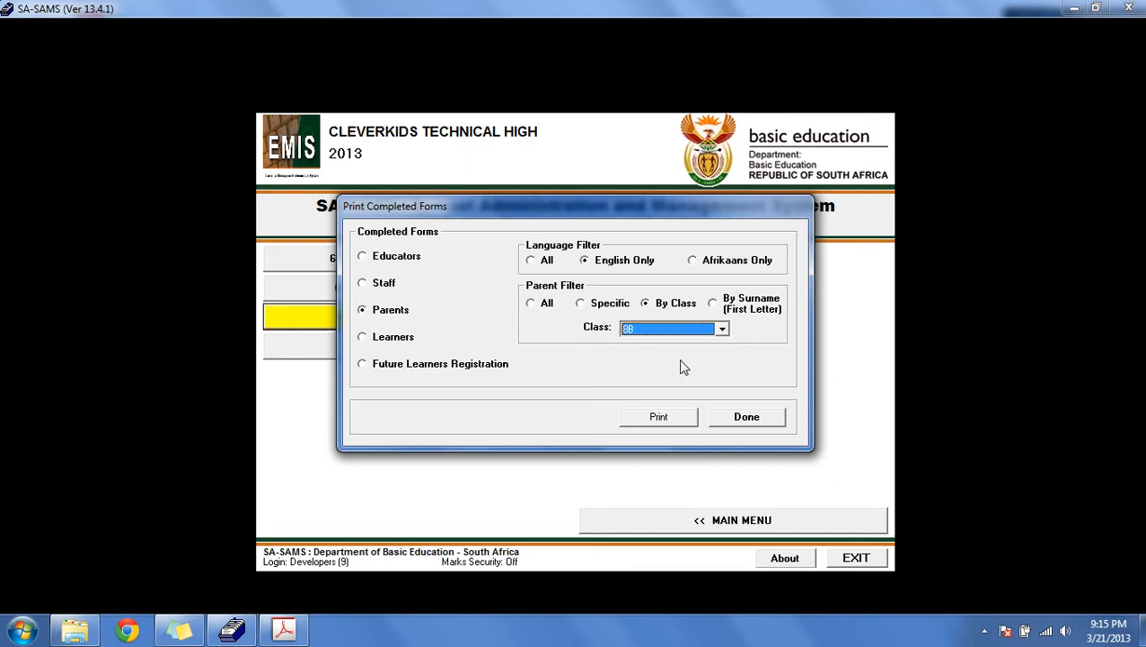
- Switch the completed forms to Educators and limit the filter to one specific educator instead of all
{"action": "left_click", "coordinate": [367, 259]}
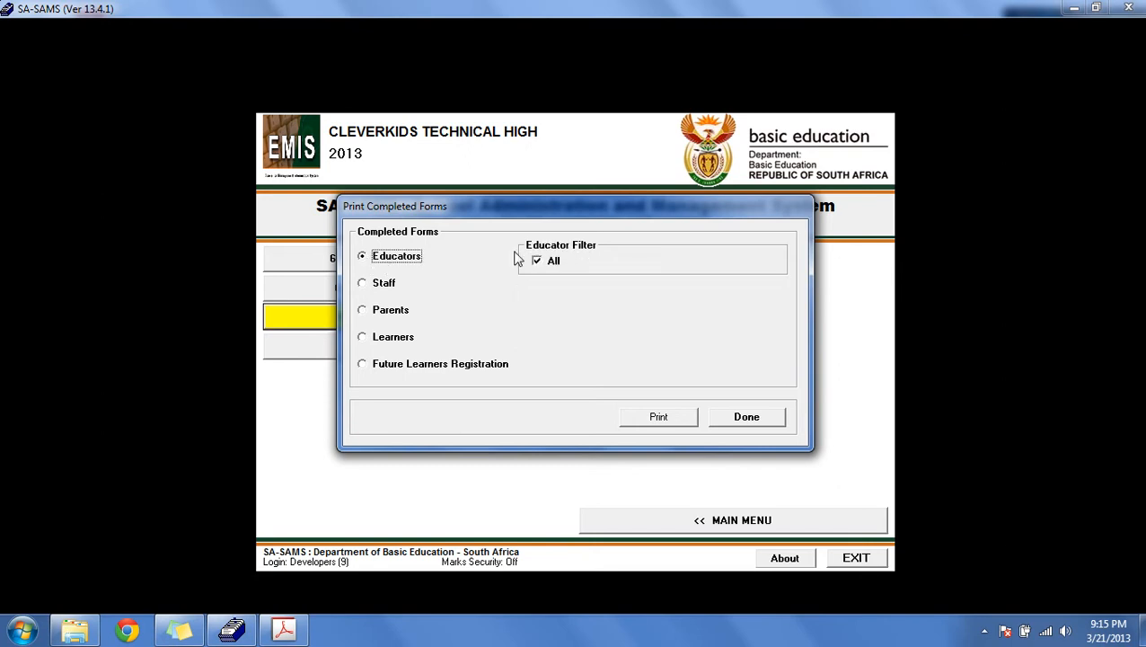
{"action": "left_click", "coordinate": [539, 261]}
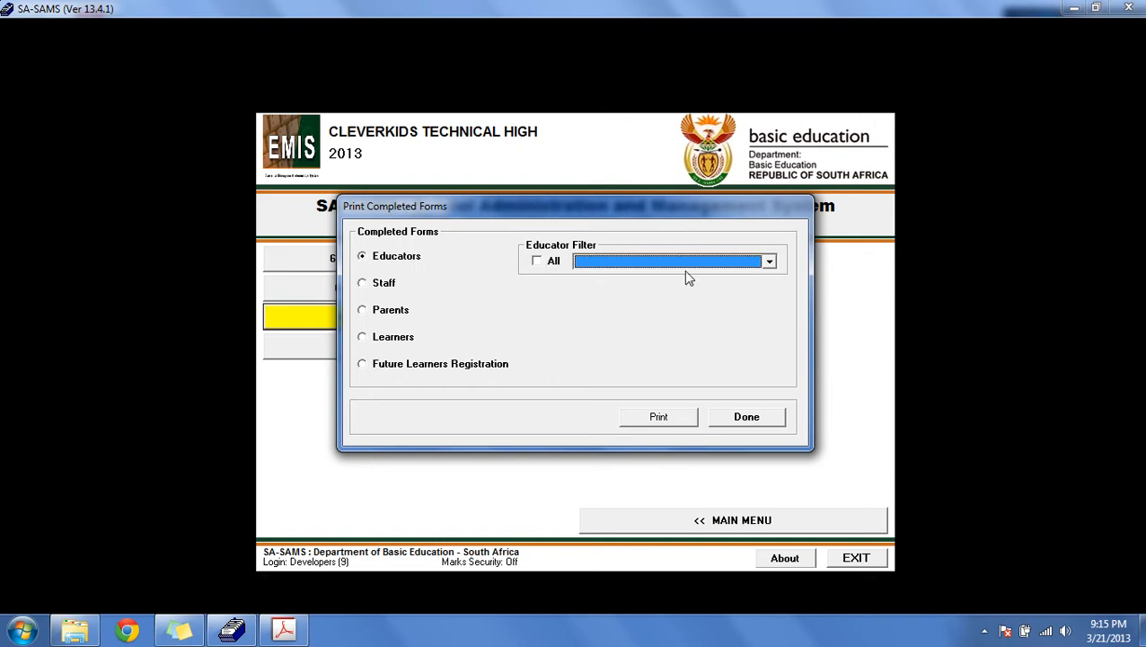
{"action": "left_click", "coordinate": [770, 262]}
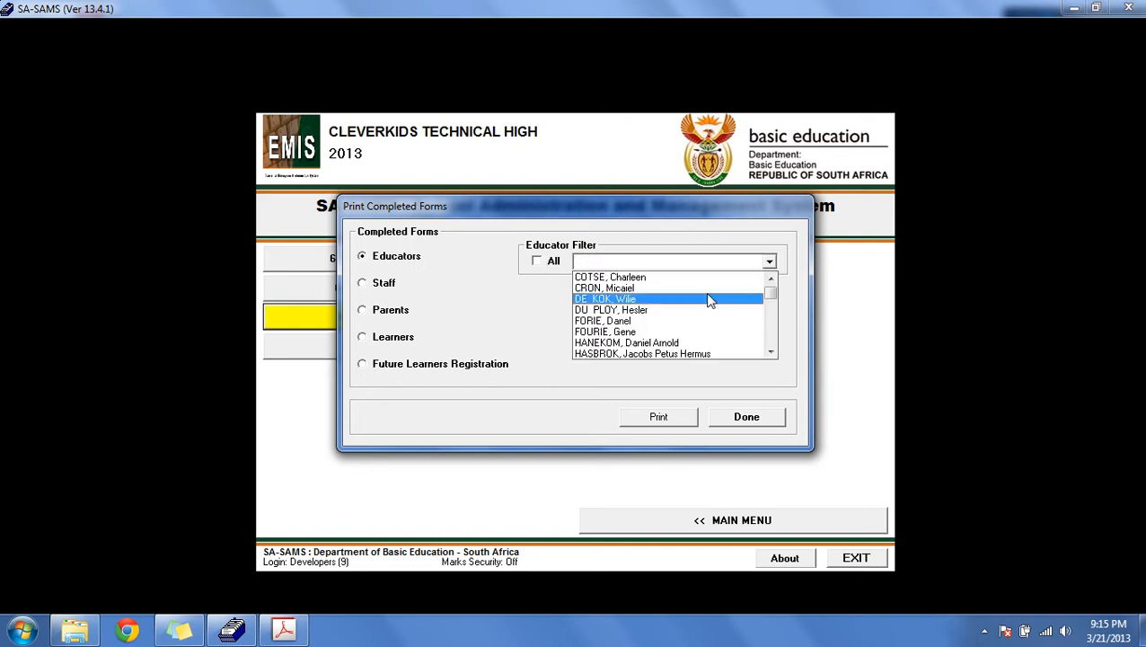
{"action": "left_click", "coordinate": [684, 279]}
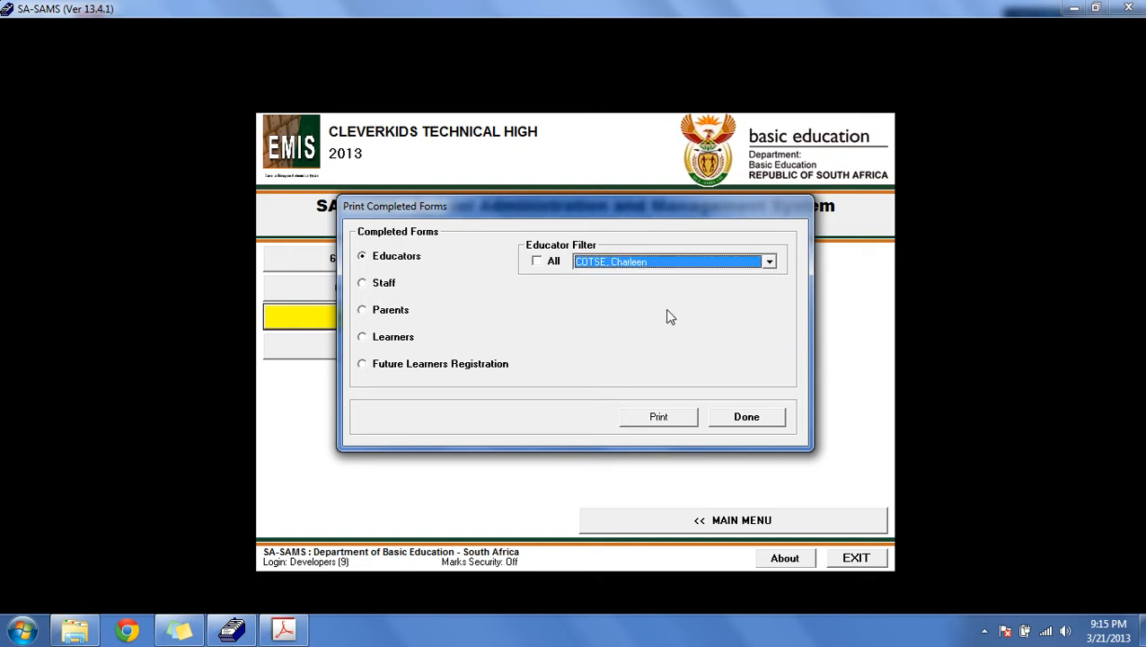
- Switch the completed forms to Staff and limit the filter to one specific staff member instead of all
{"action": "left_click", "coordinate": [363, 284]}
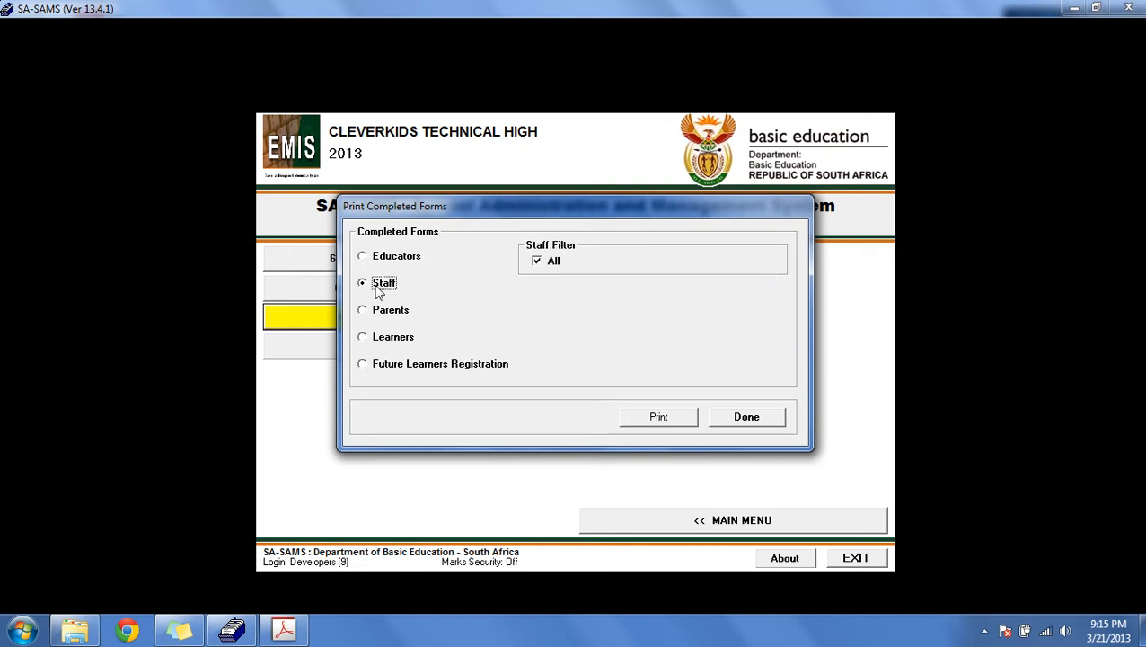
{"action": "left_click", "coordinate": [537, 261]}
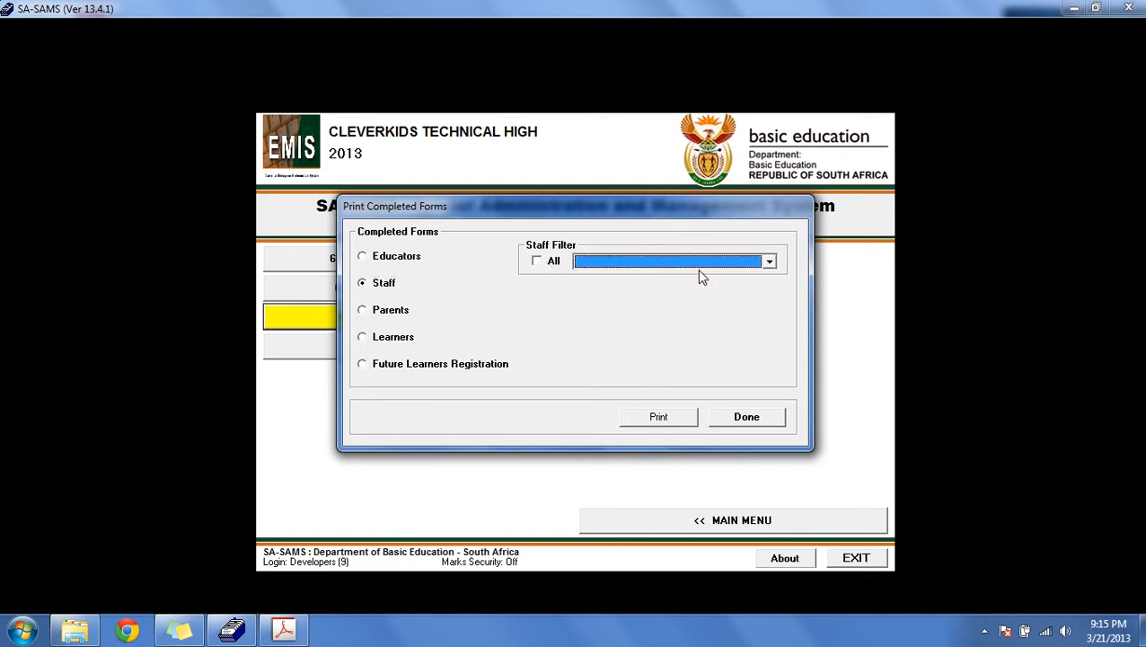
{"action": "left_click", "coordinate": [702, 266]}
{"action": "left_click", "coordinate": [743, 277]}
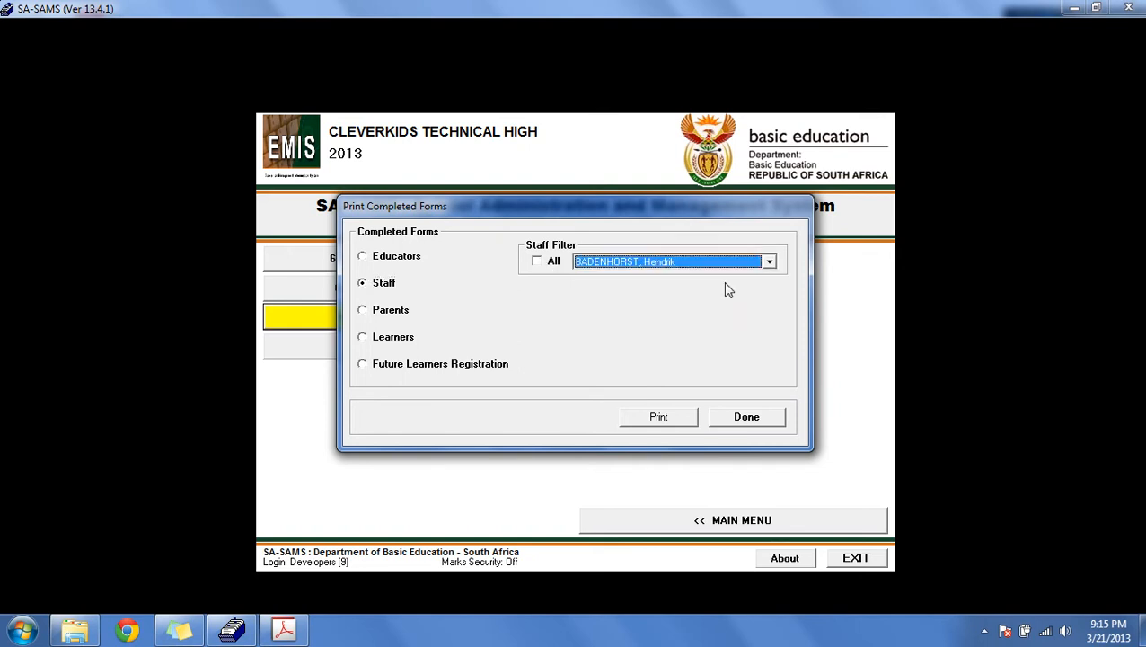
- Set the completed Learners forms to all languages and one specific learner, and leave Print Completed Forms without printing
{"action": "left_click", "coordinate": [364, 341]}
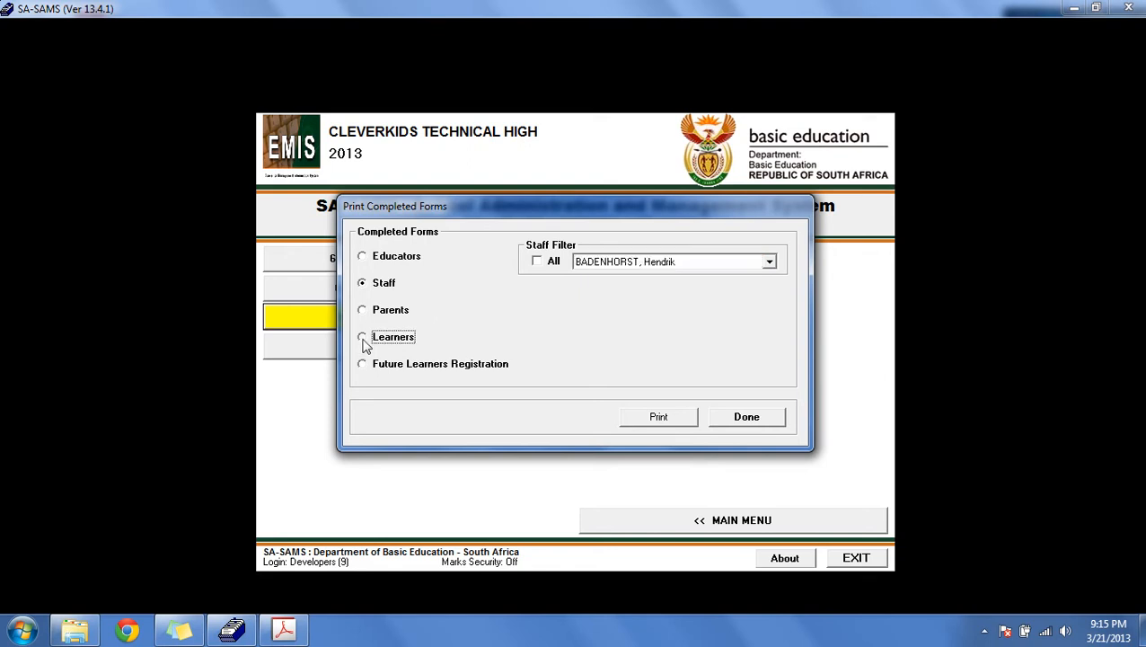
{"action": "left_click", "coordinate": [363, 344]}
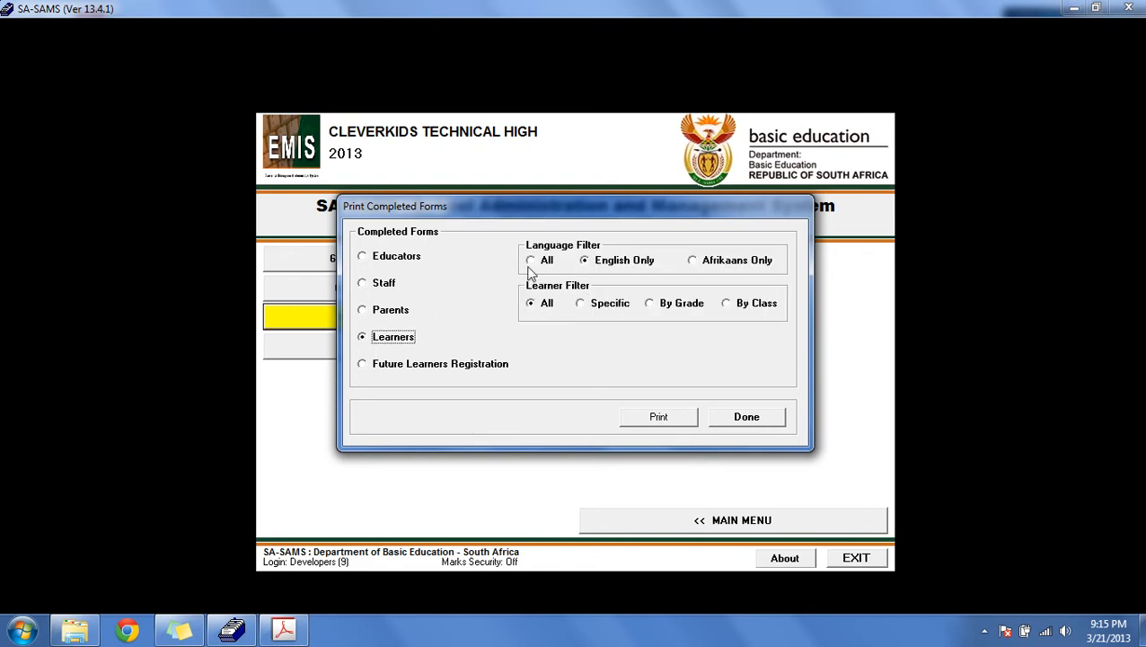
{"action": "left_click", "coordinate": [545, 262]}
{"action": "left_click", "coordinate": [582, 306]}
{"action": "left_click", "coordinate": [769, 330]}
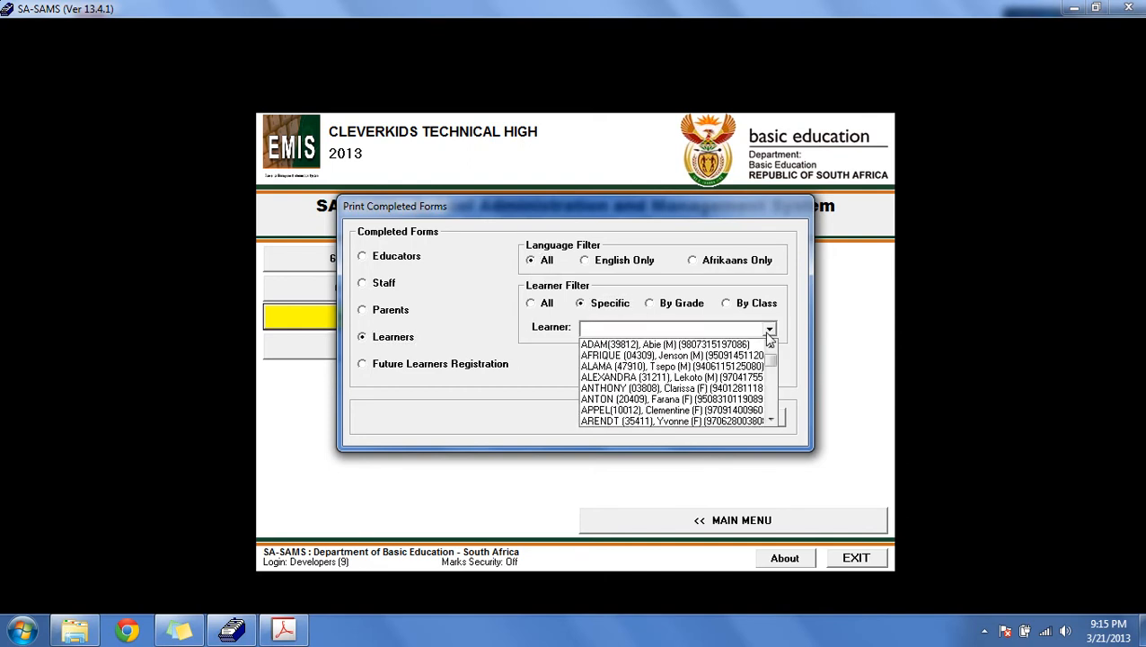
{"action": "left_click", "coordinate": [764, 348]}
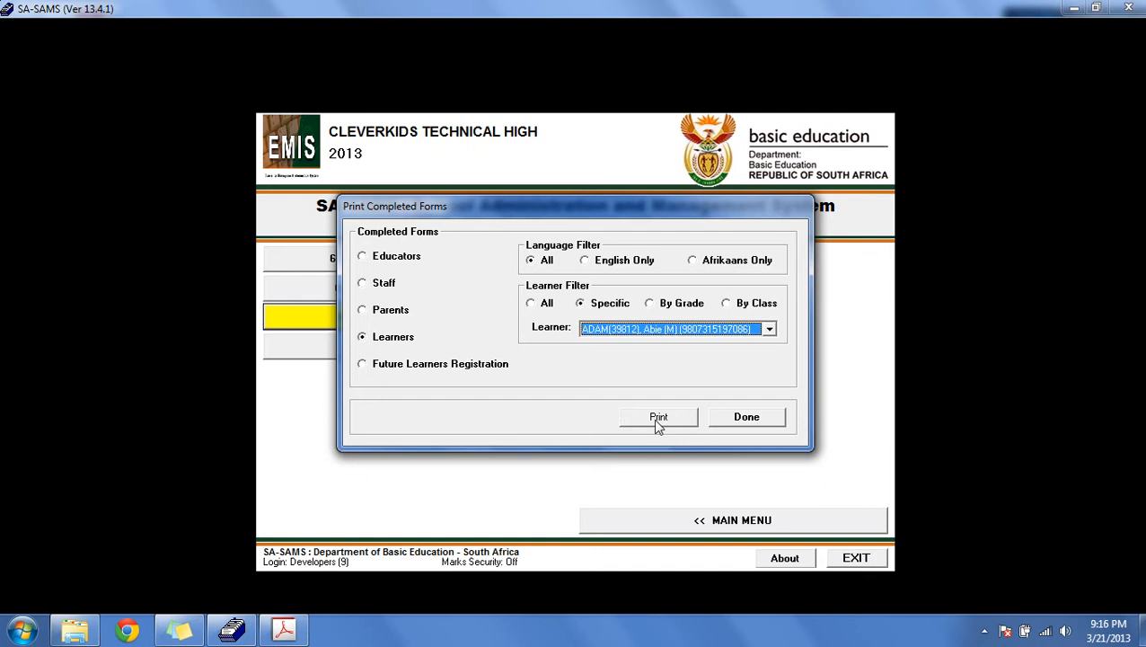
{"action": "left_click", "coordinate": [745, 420]}
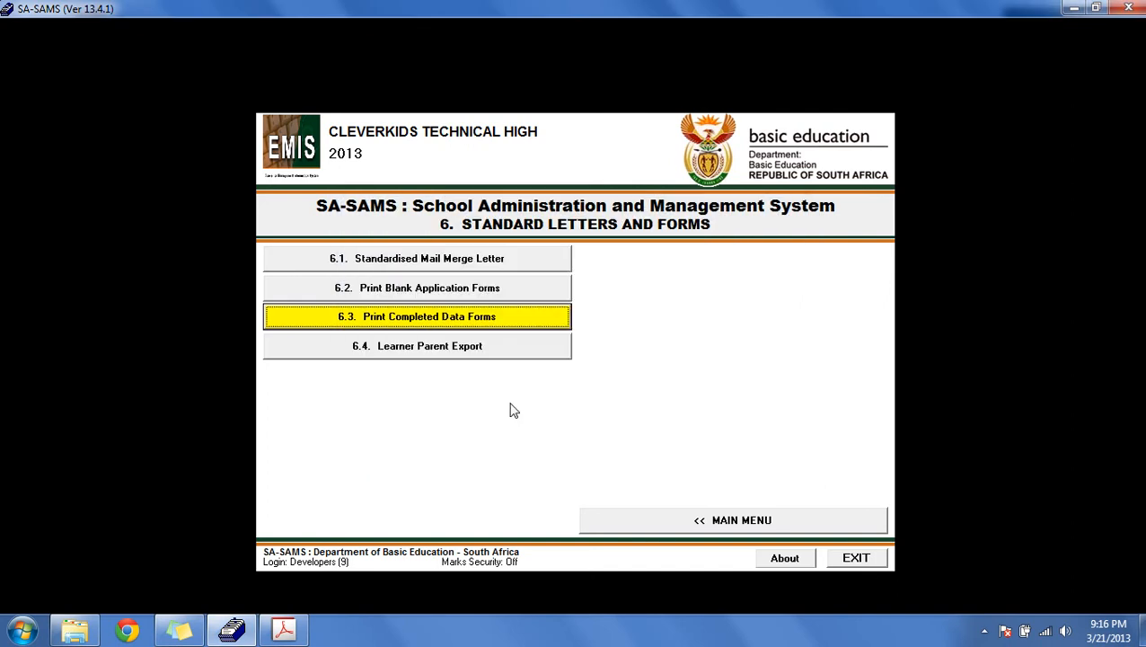
- Open Learner Parent Export, list the learners for all grades and languages, and look through the list
{"action": "left_click", "coordinate": [517, 349]}
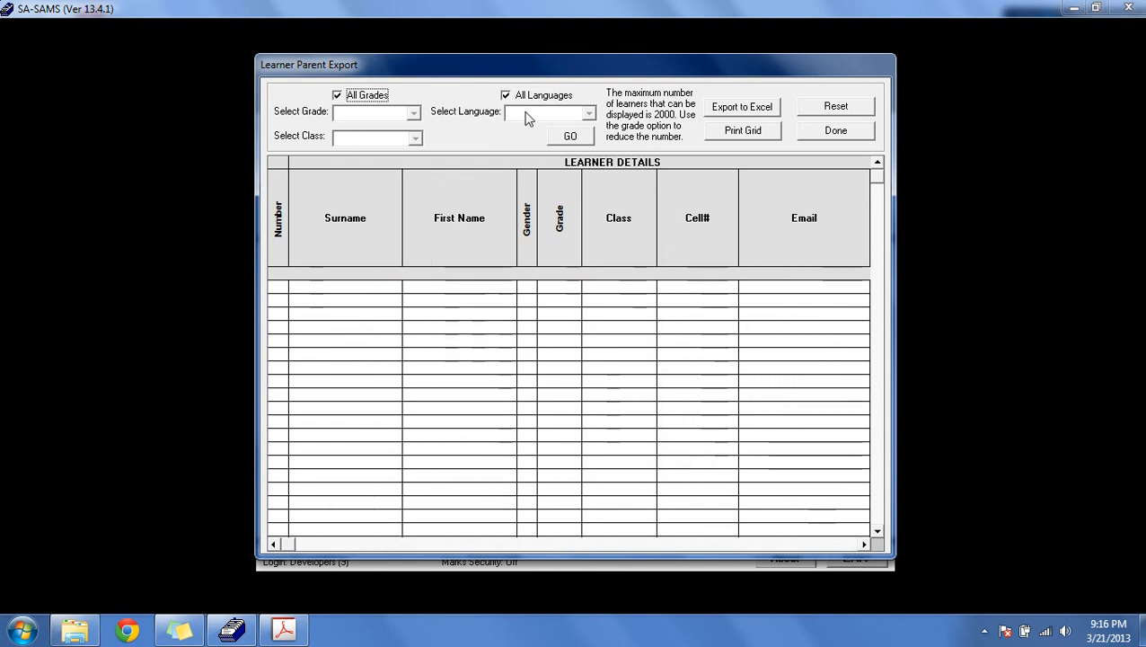
{"action": "left_click", "coordinate": [579, 138]}
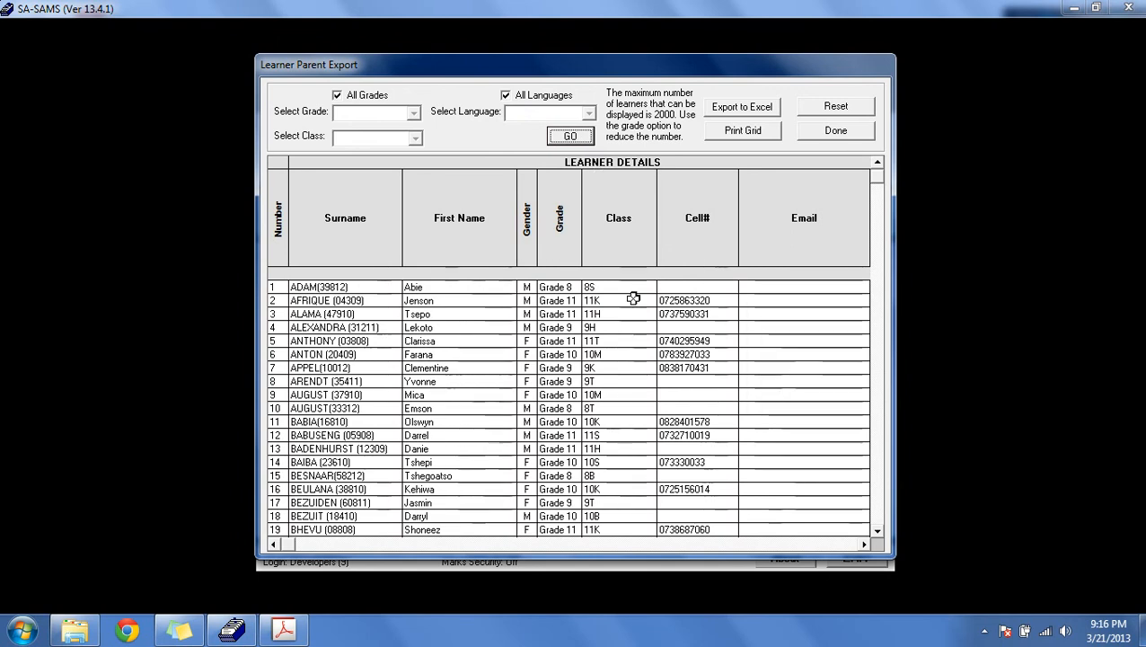
{"action": "left_click", "coordinate": [527, 340]}
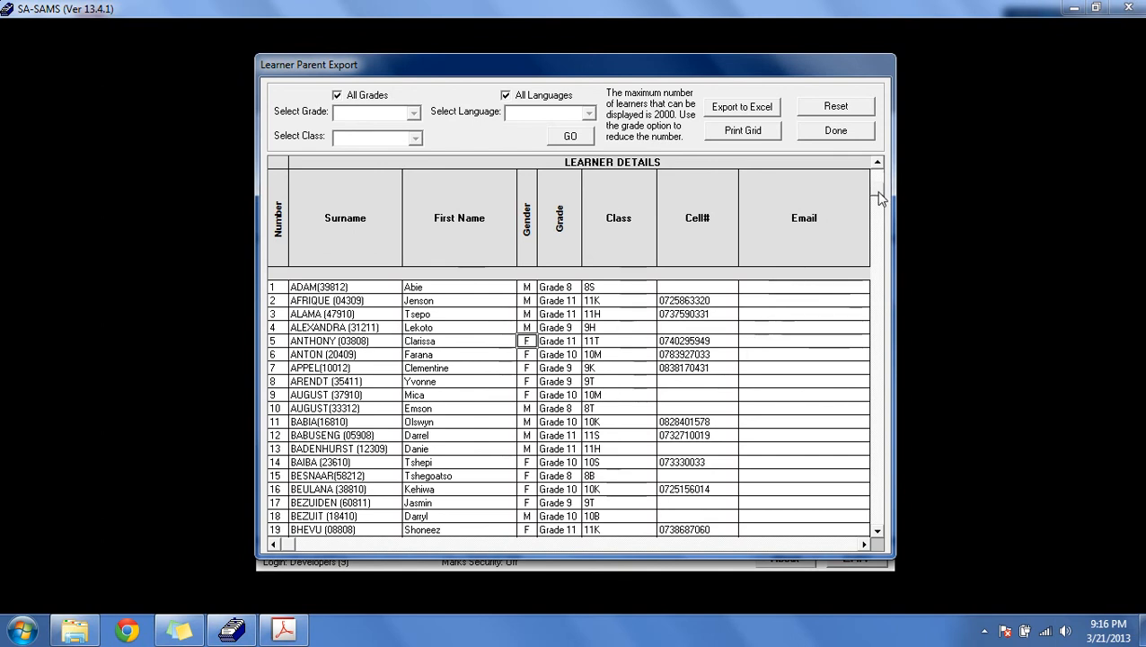
{"action": "left_click_drag", "start_coordinate": [878, 194], "coordinate": [887, 484]}
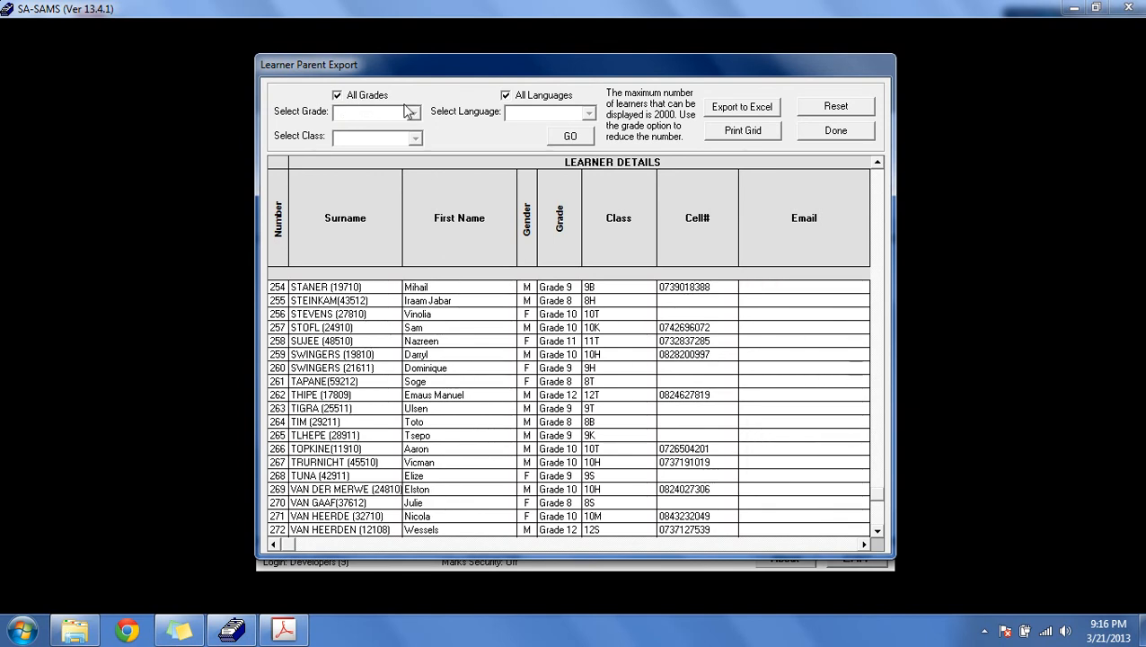
- Restrict the learner list to Grade 8 and English, load it and look through the listed learners
{"action": "left_click", "coordinate": [337, 95]}
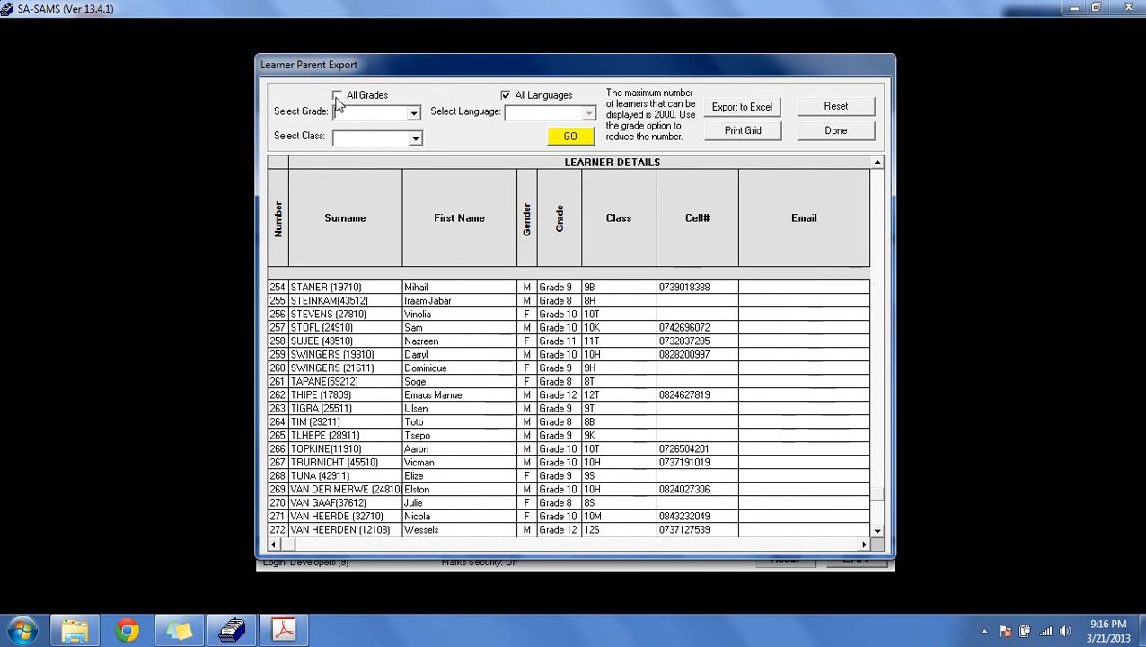
{"action": "left_click", "coordinate": [416, 113]}
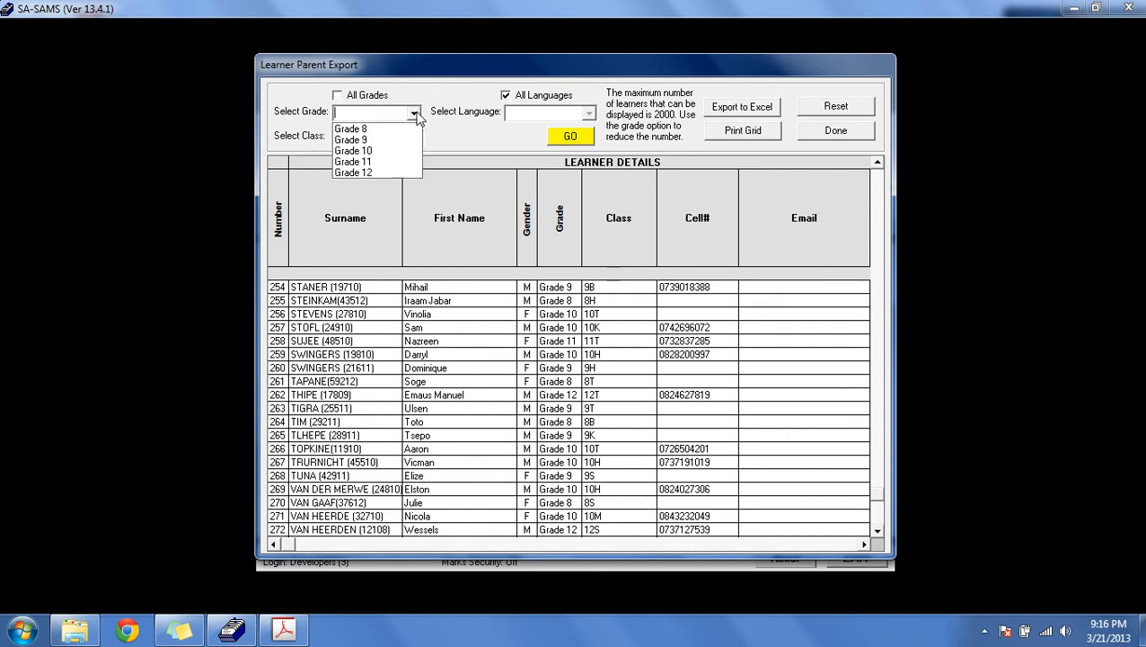
{"action": "left_click", "coordinate": [394, 133]}
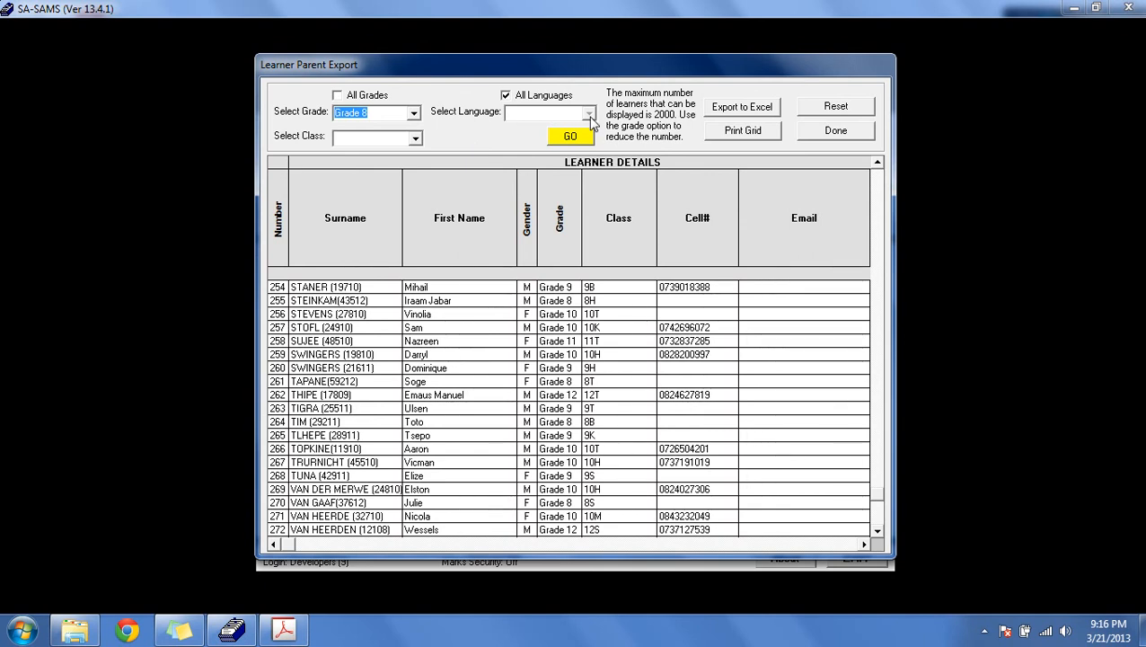
{"action": "left_click", "coordinate": [512, 99]}
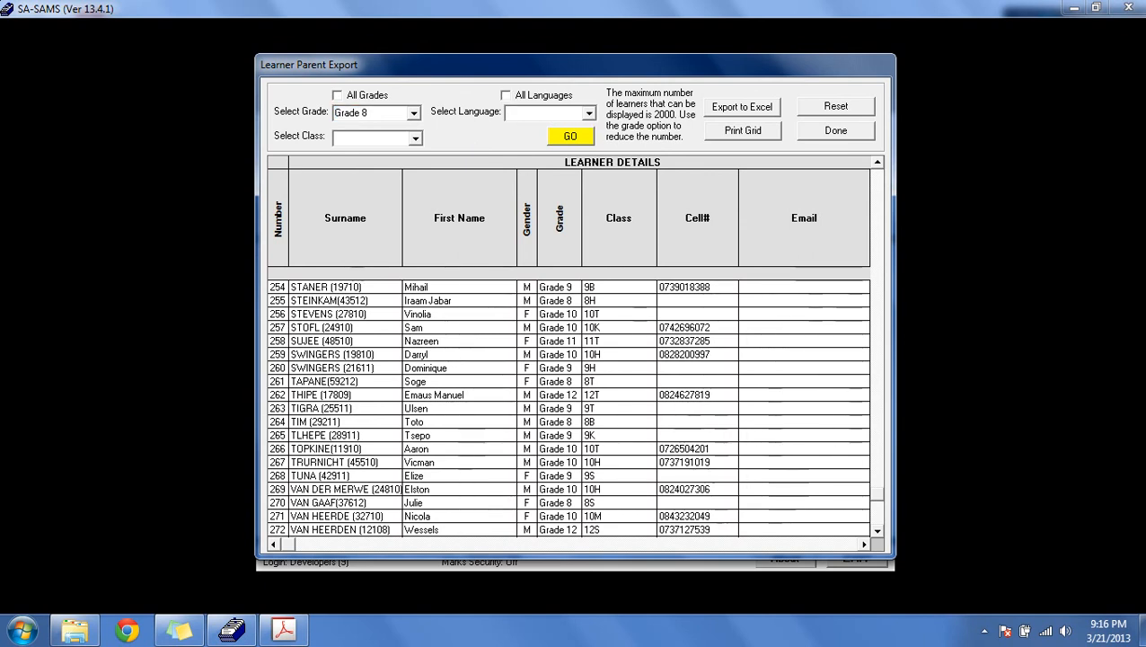
{"action": "left_click", "coordinate": [587, 114]}
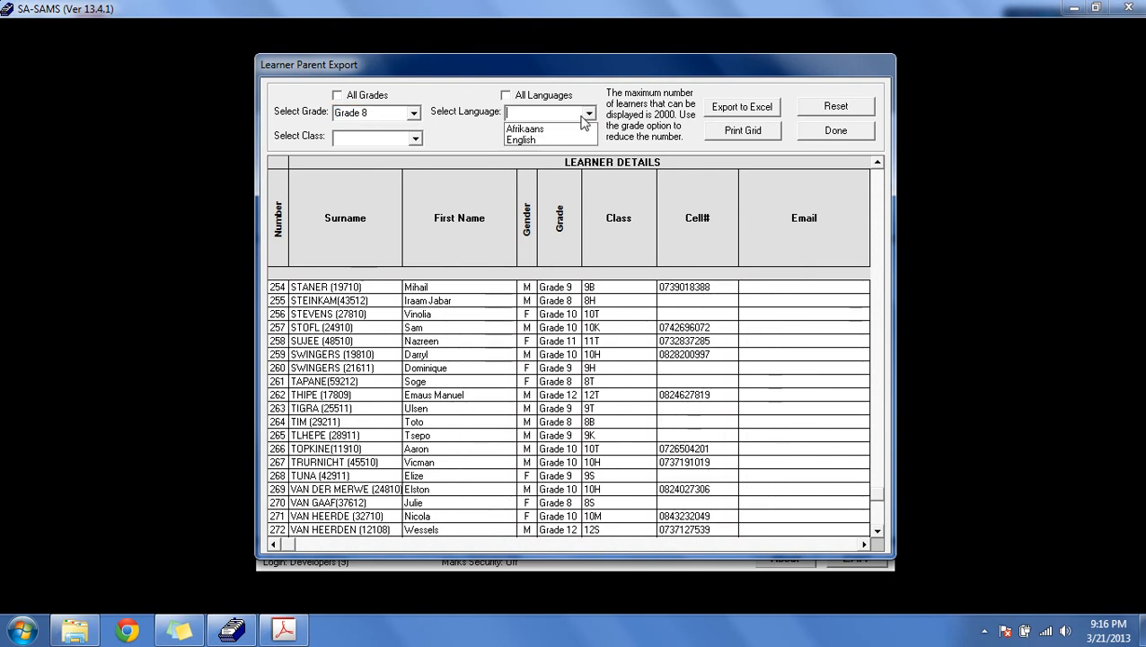
{"action": "left_click", "coordinate": [517, 140]}
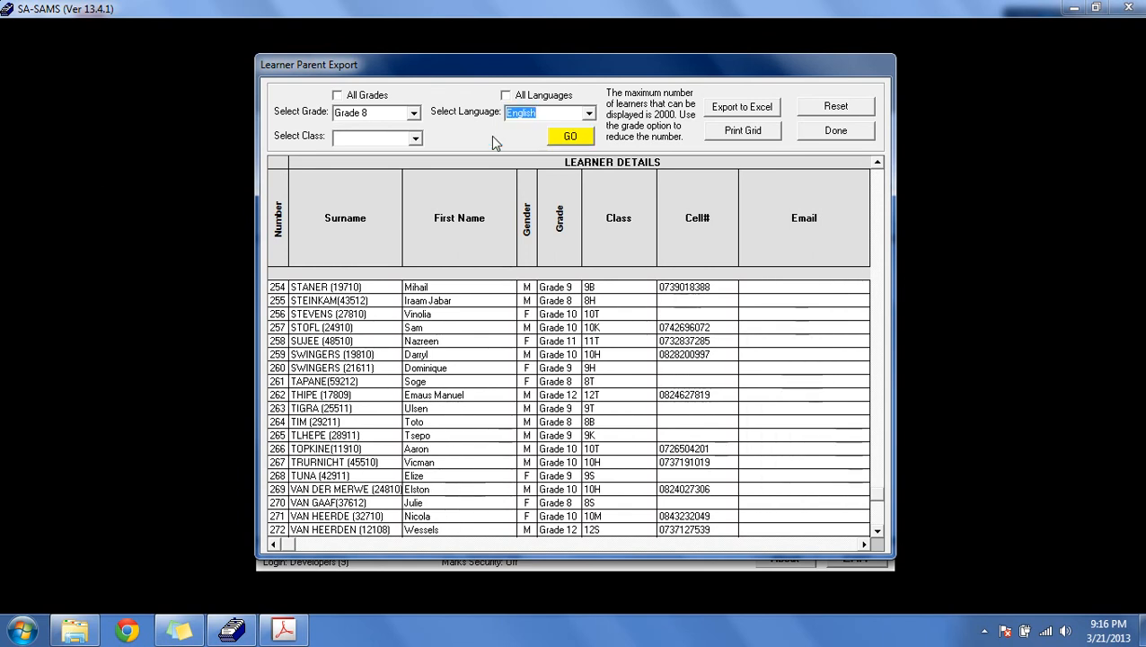
{"action": "left_click", "coordinate": [579, 141]}
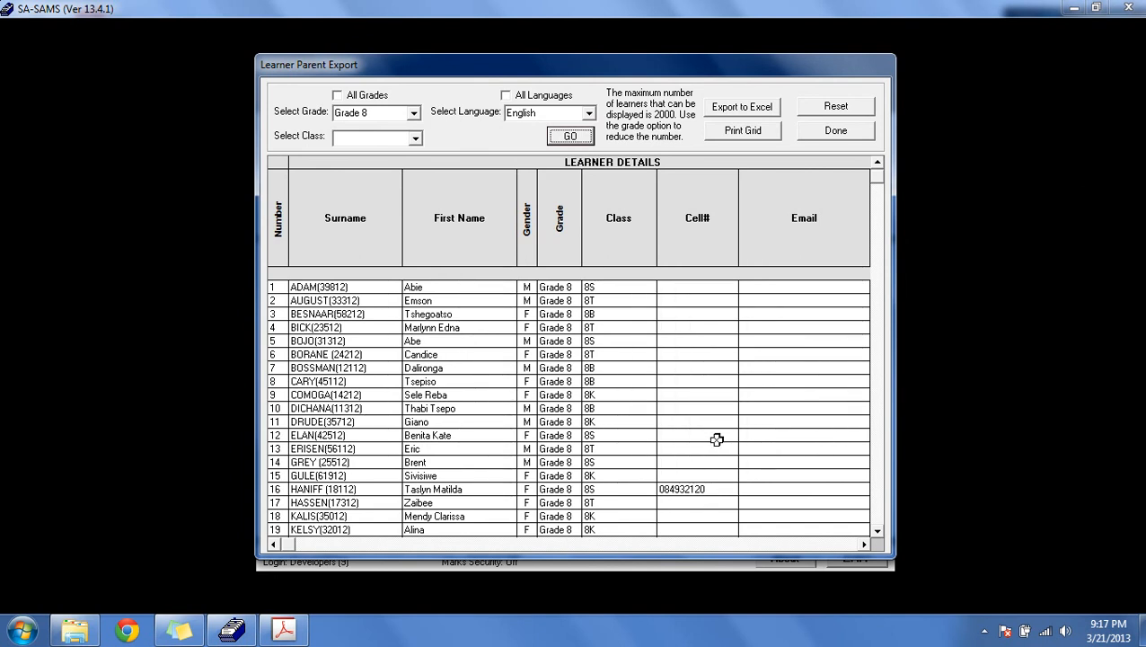
{"action": "left_click", "coordinate": [449, 356]}
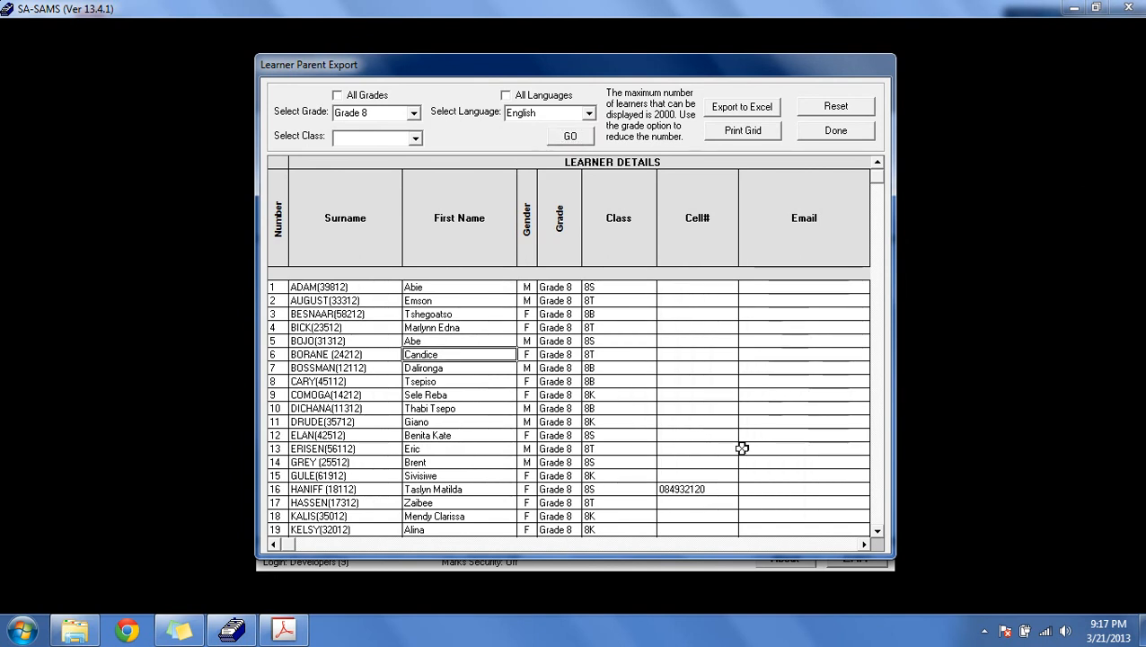
{"action": "left_click", "coordinate": [878, 531]}
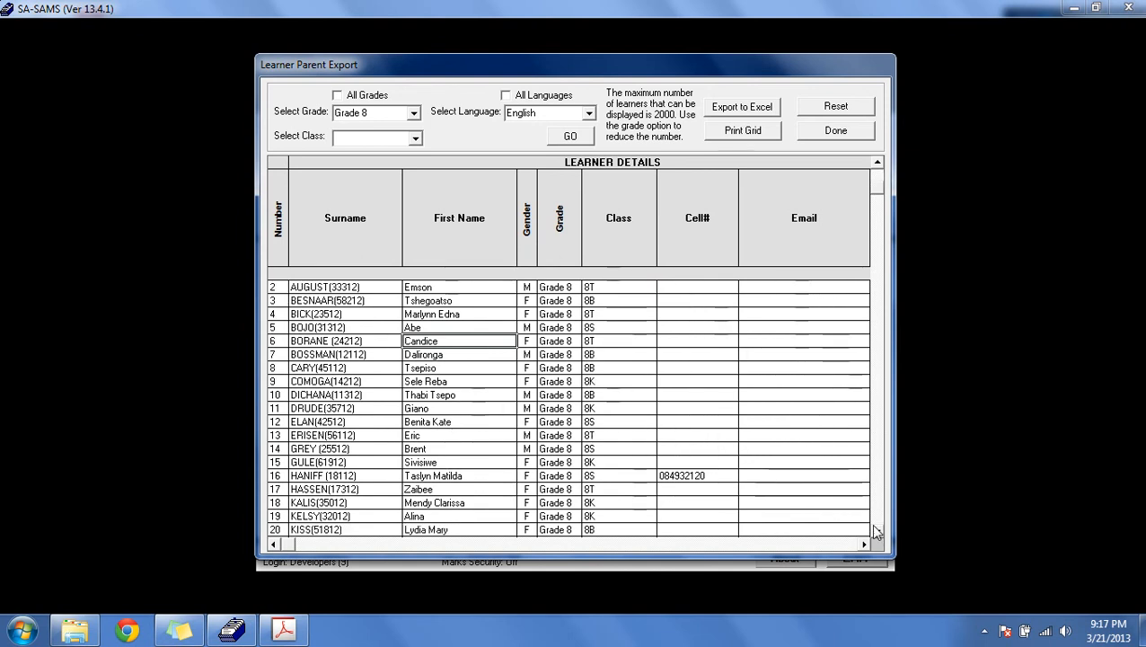
{"action": "scroll", "coordinate": [857, 515], "scroll_direction": "down", "scroll_amount": 3}
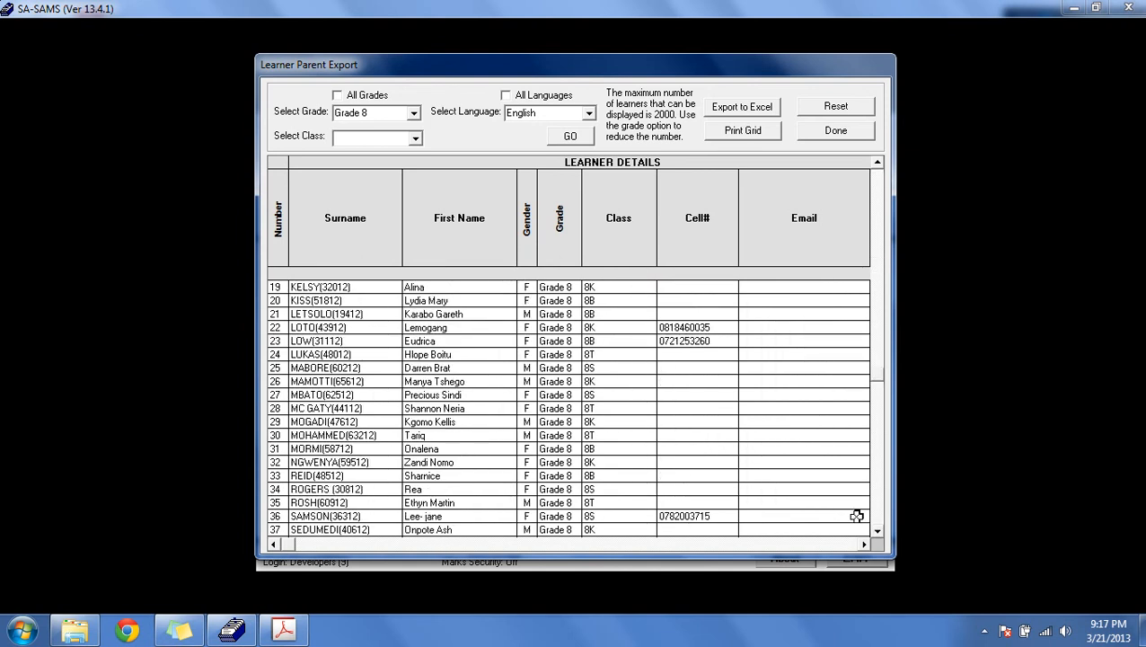
- Narrow the Grade 8 English learner list to class 8P and reload it
{"action": "left_click", "coordinate": [415, 137]}
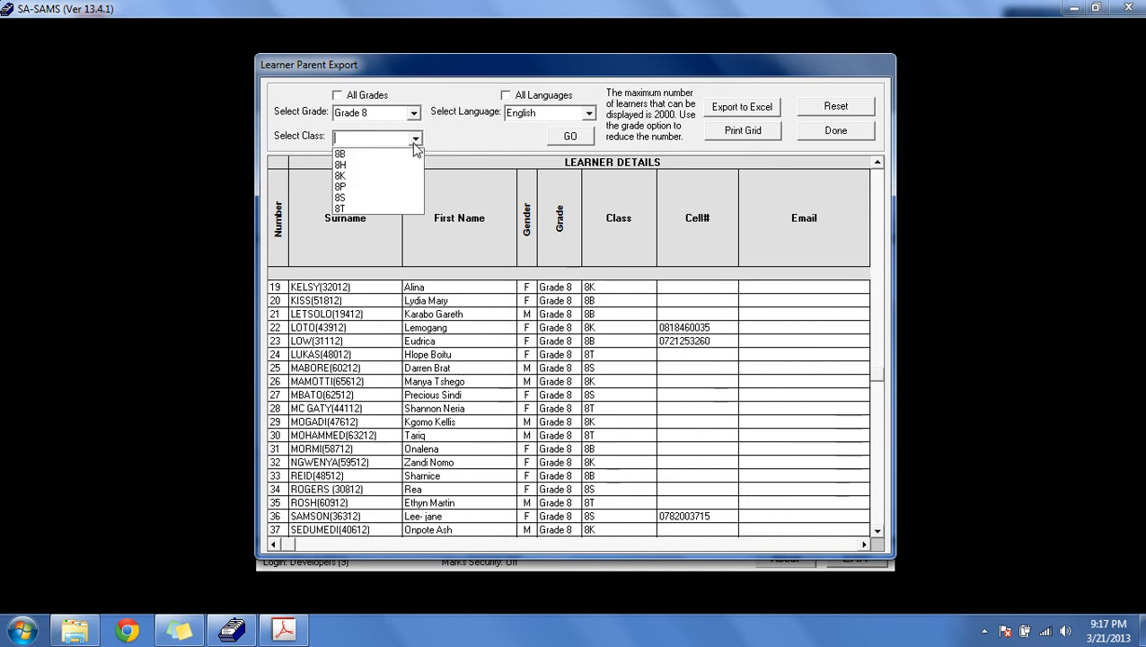
{"action": "left_click", "coordinate": [377, 186]}
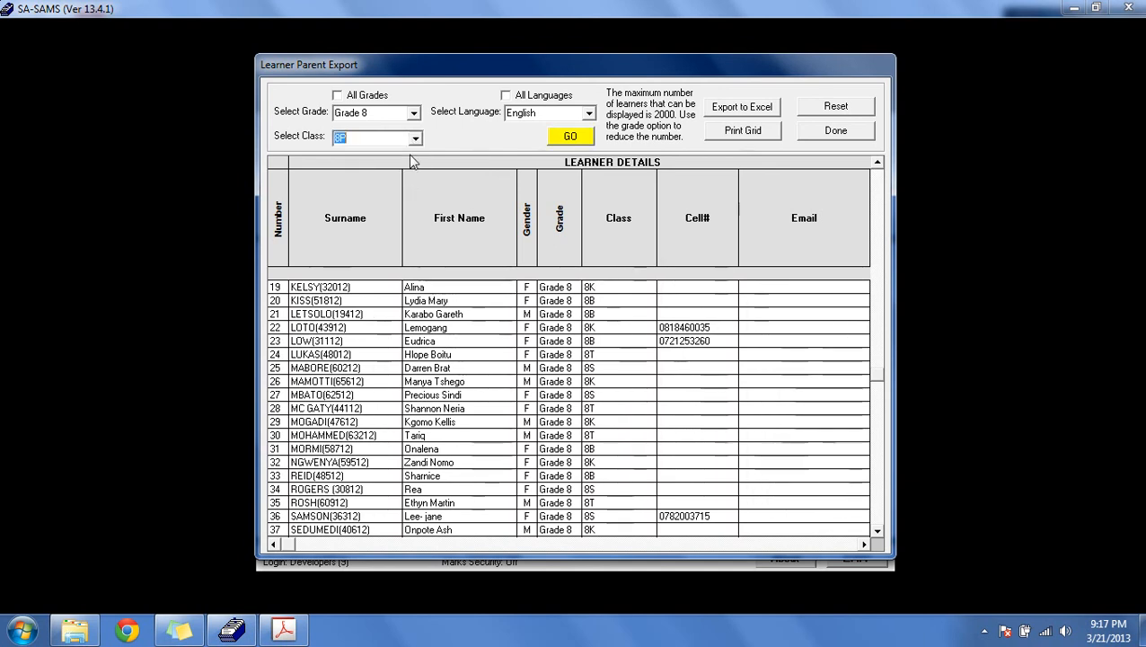
{"action": "left_click", "coordinate": [568, 143]}
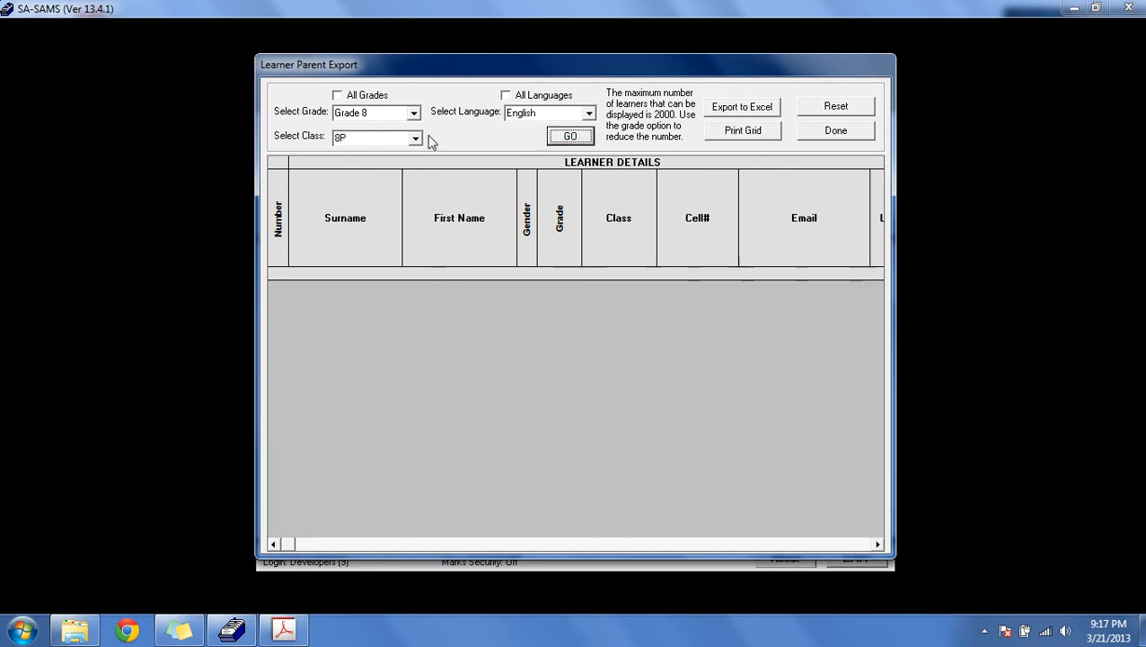
- List the Grade 9 English learners and look through the classes available for that grade without choosing one
{"action": "left_click", "coordinate": [412, 112]}
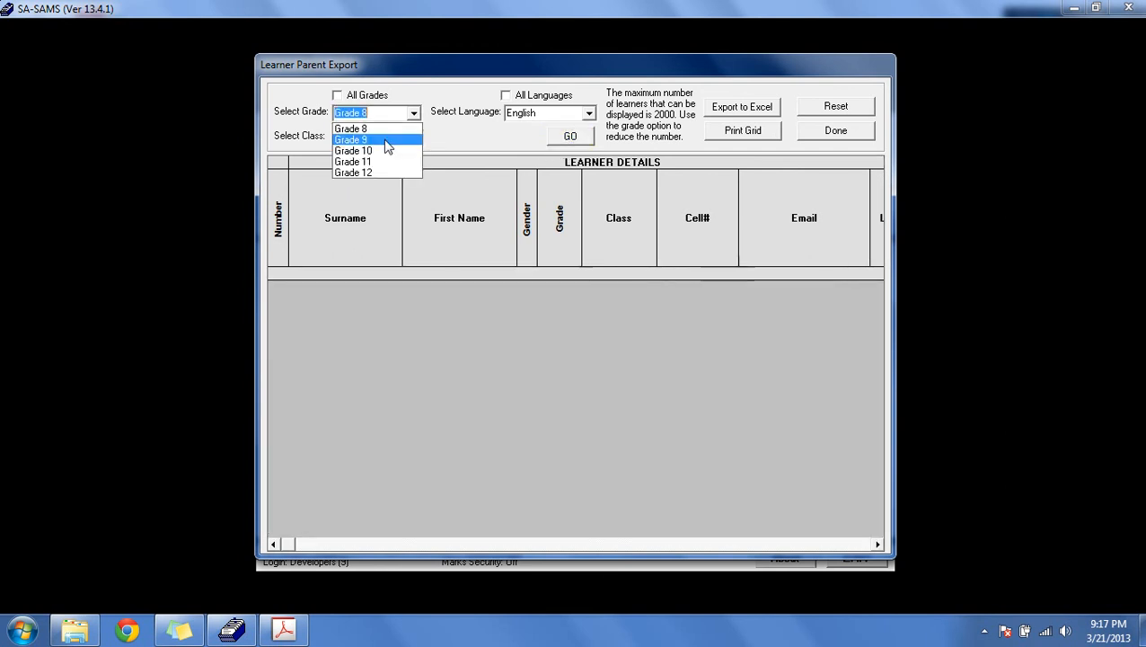
{"action": "left_click", "coordinate": [387, 140]}
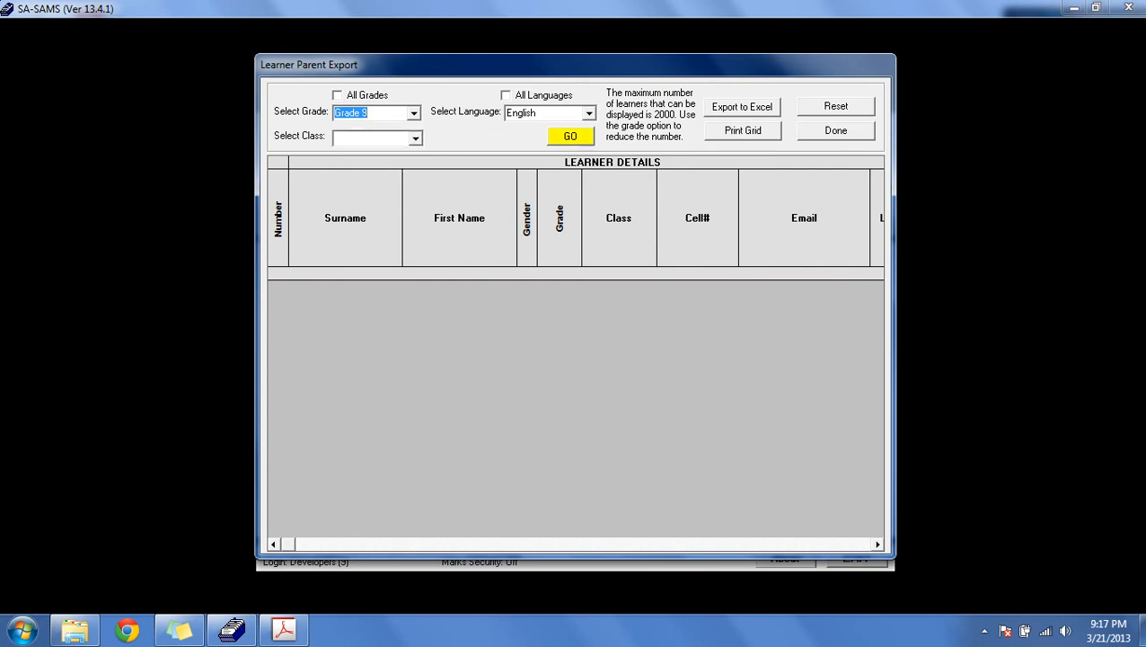
{"action": "left_click", "coordinate": [572, 135]}
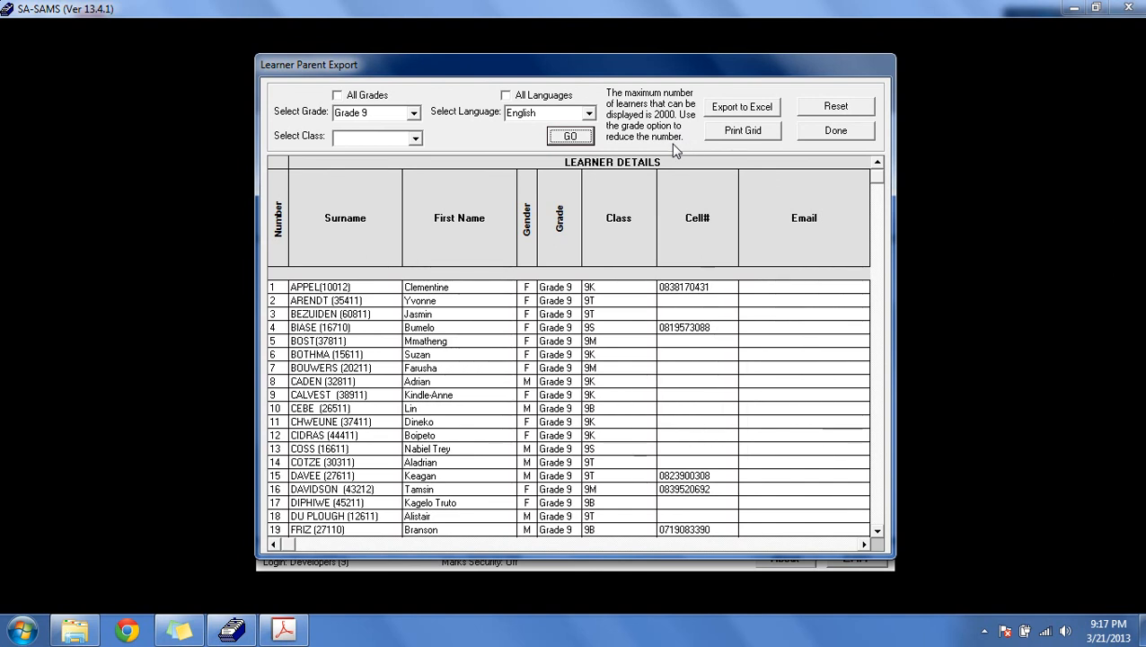
{"action": "left_click", "coordinate": [415, 139]}
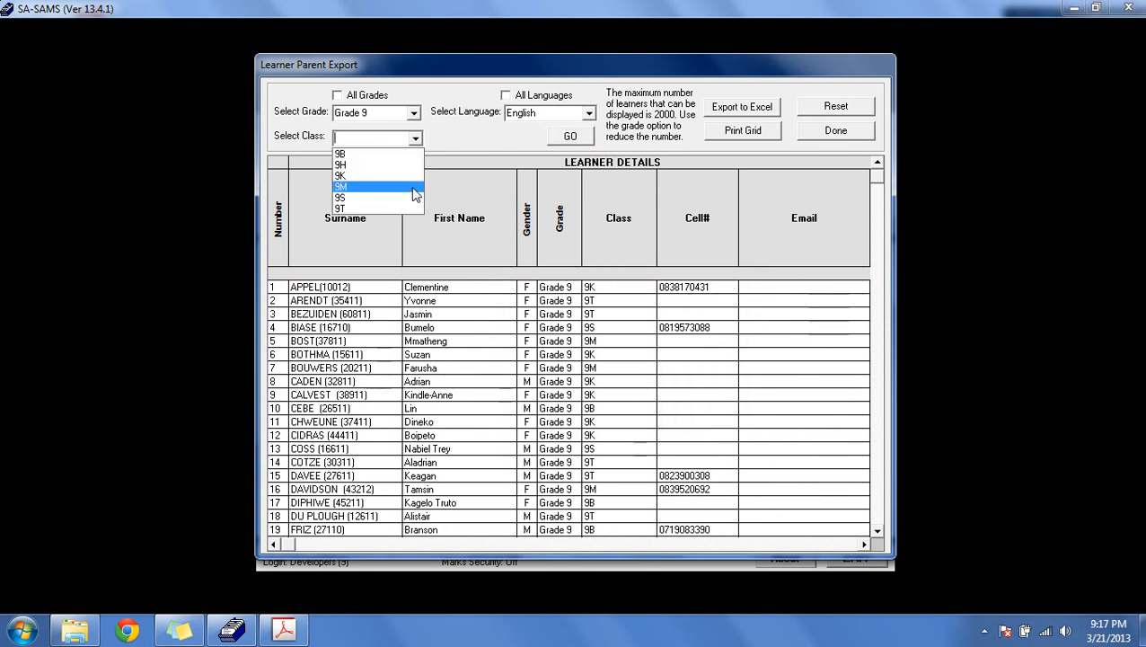
{"action": "left_click", "coordinate": [476, 142]}
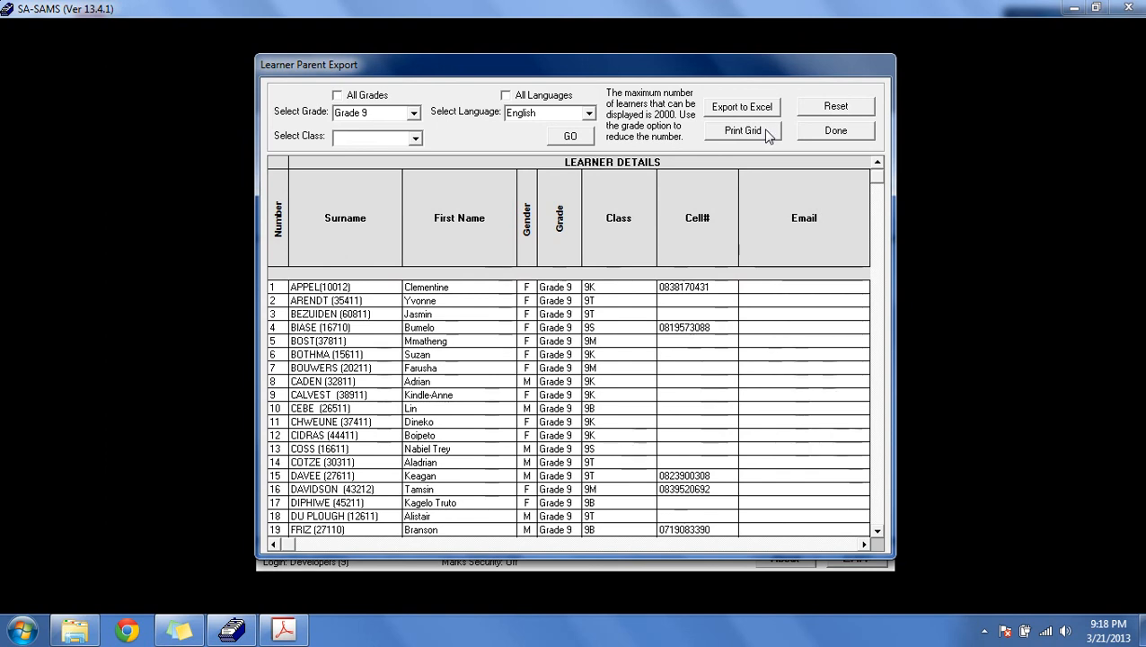
- Reset the learner filters and list, confirming the clearing, and leave Learner Parent Export
{"action": "left_click", "coordinate": [868, 108]}
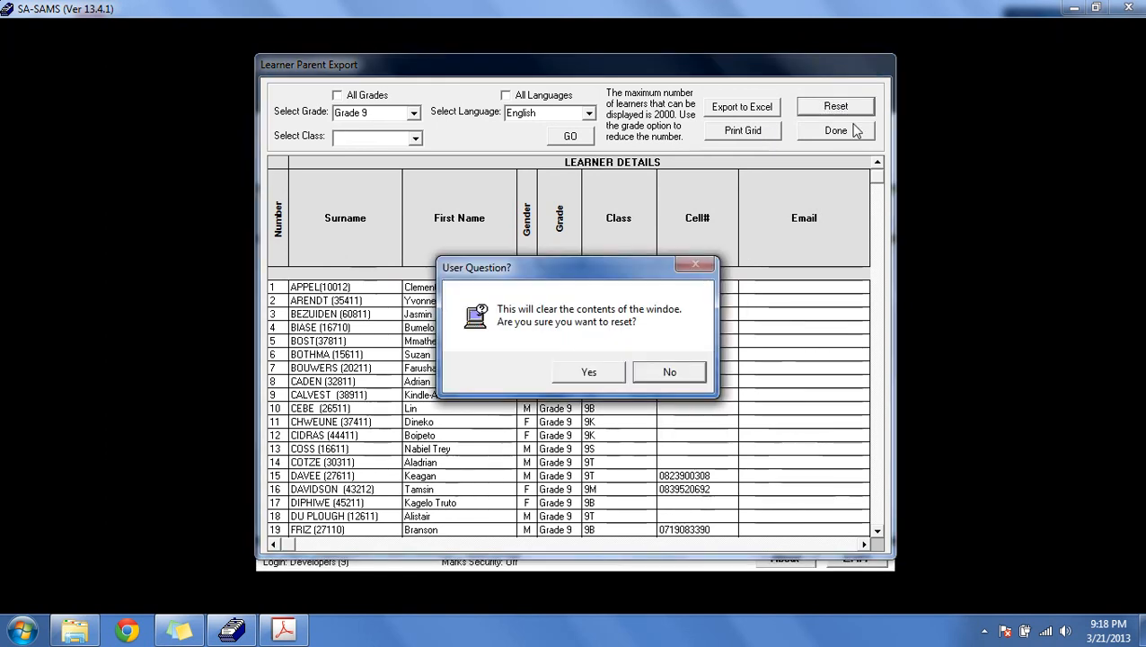
{"action": "left_click", "coordinate": [573, 369]}
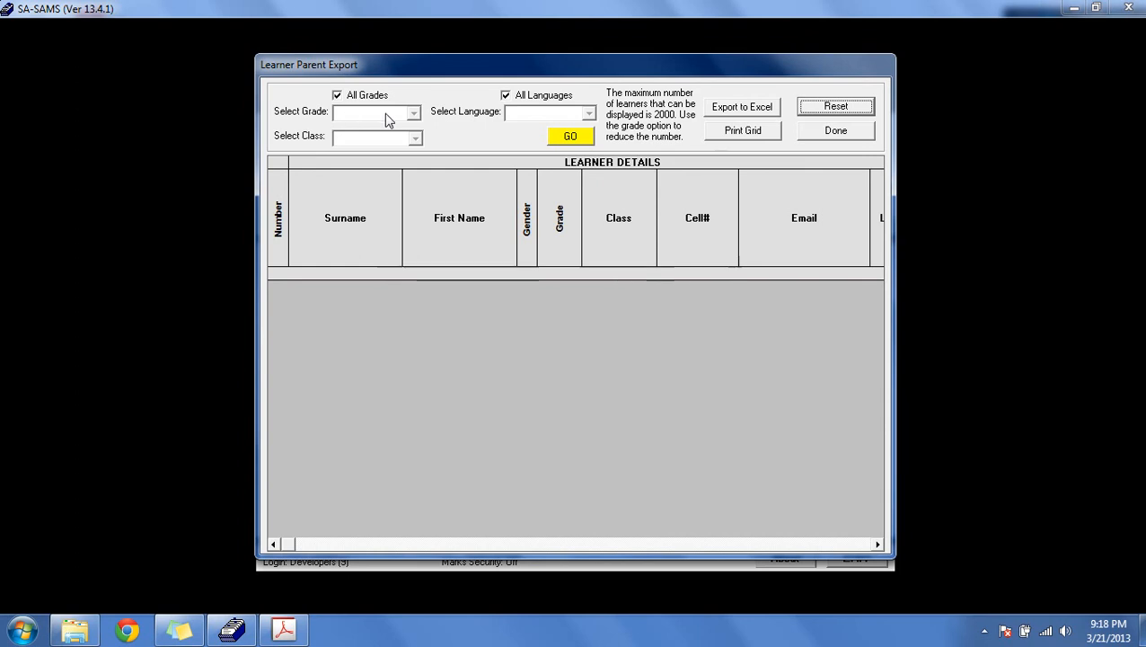
{"action": "left_click", "coordinate": [824, 131]}
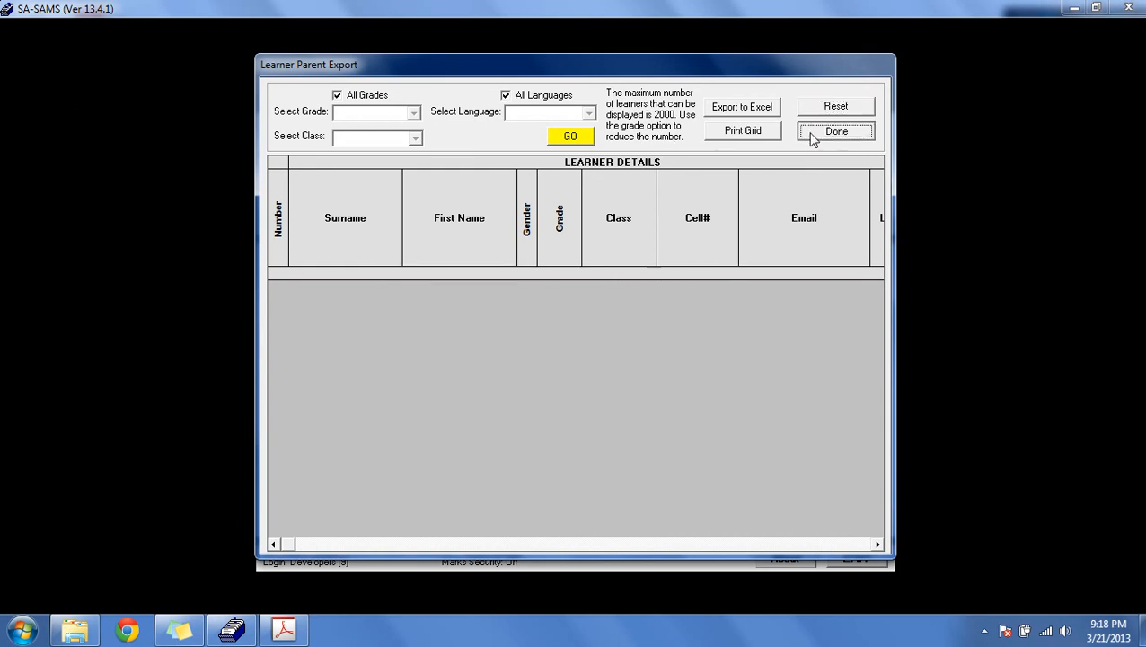